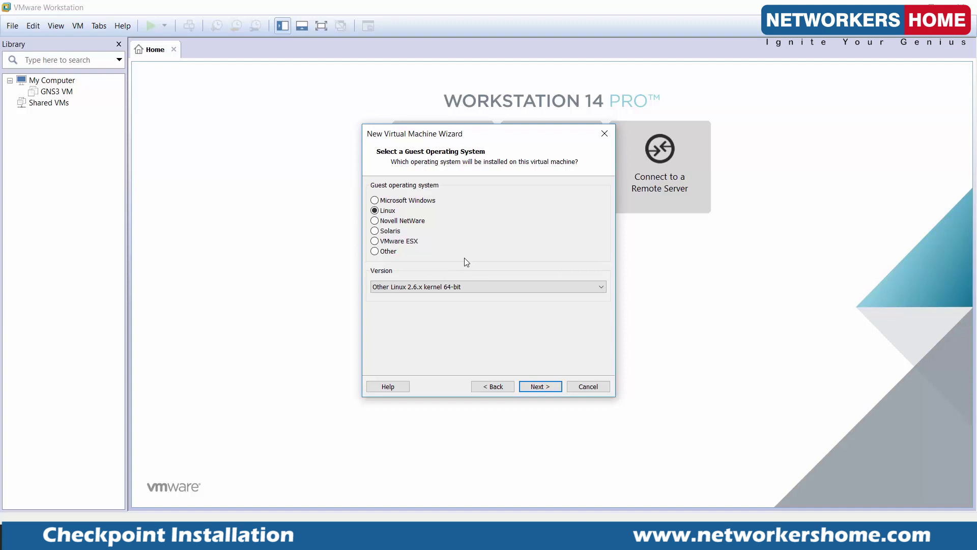
Name the virtual machine '80.10 CHeckpoint' and set its maximum disk size to 100 GB.
{"action": "left_click", "coordinate": [536, 387]}
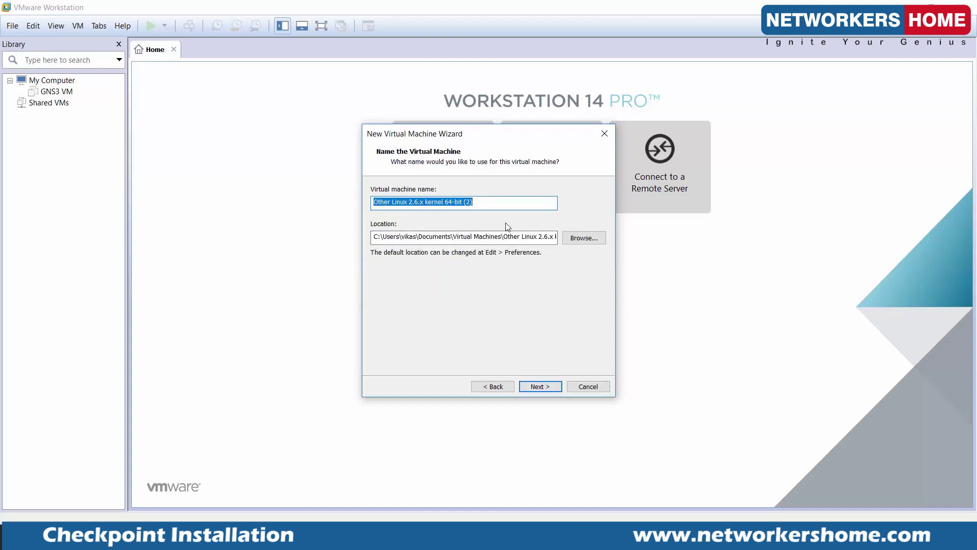
{"action": "type", "text": "80"}
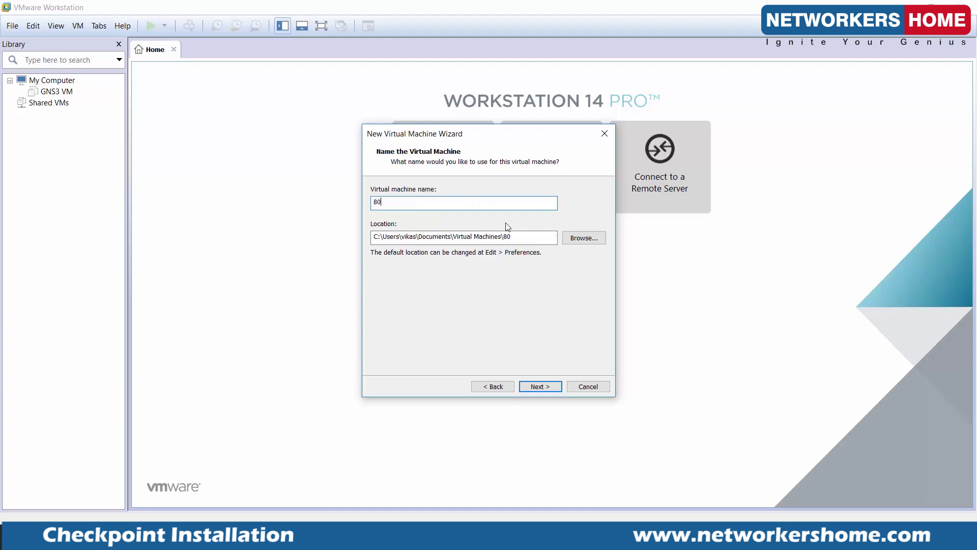
{"action": "type", "text": ".10 CHeckpoint"}
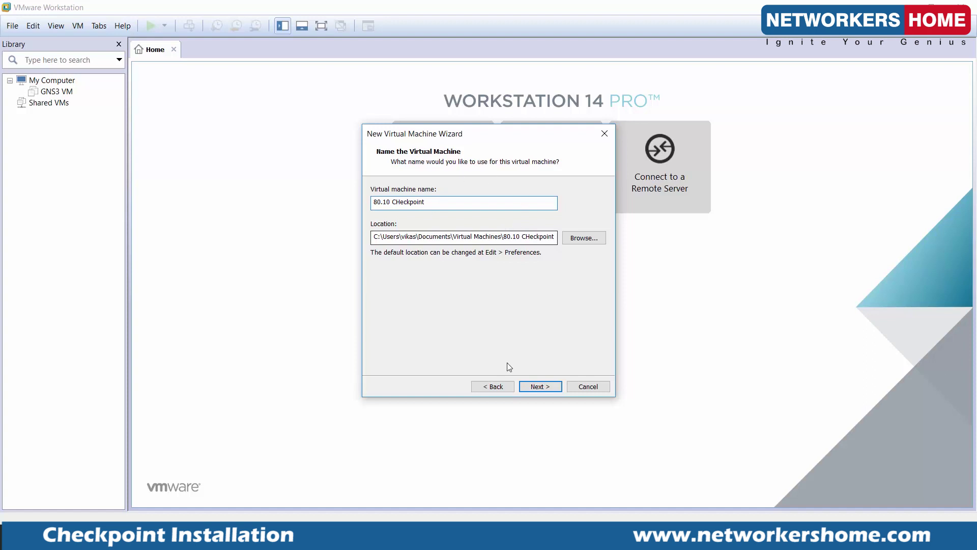
{"action": "left_click", "coordinate": [542, 386]}
{"action": "left_click", "coordinate": [472, 218]}
{"action": "key", "text": "shift+Right"}
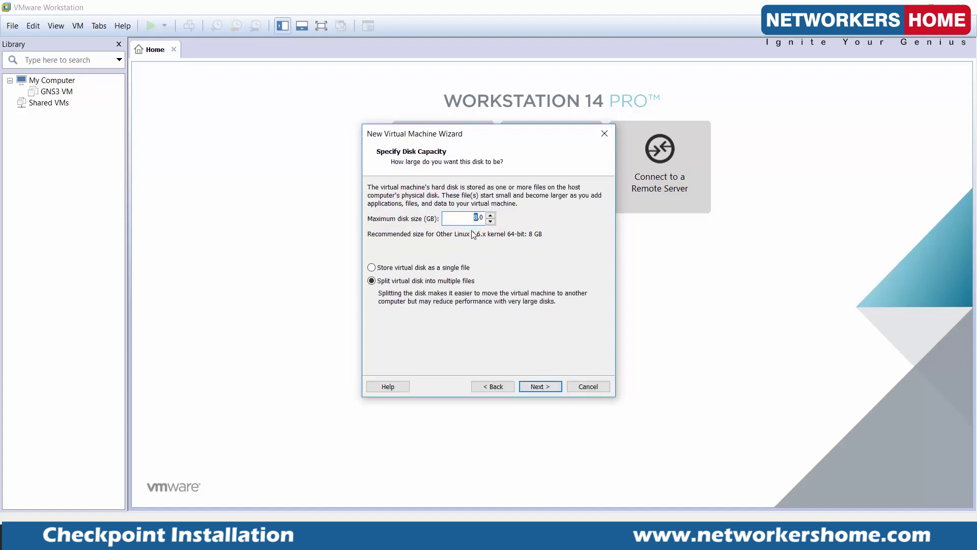
{"action": "type", "text": "100"}
Store the 100 GB virtual disk as a single file.
{"action": "left_click", "coordinate": [371, 267]}
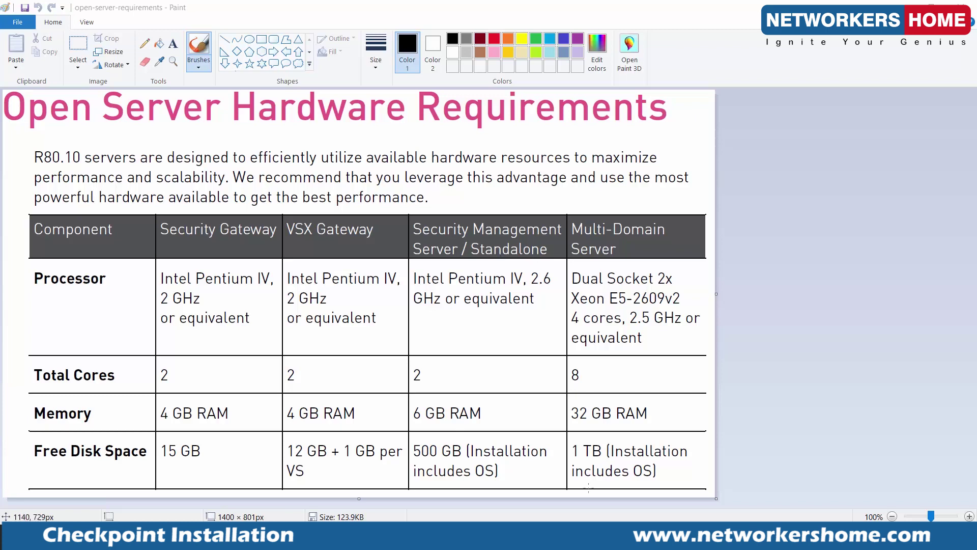
{"action": "type", "text": "00.0"}
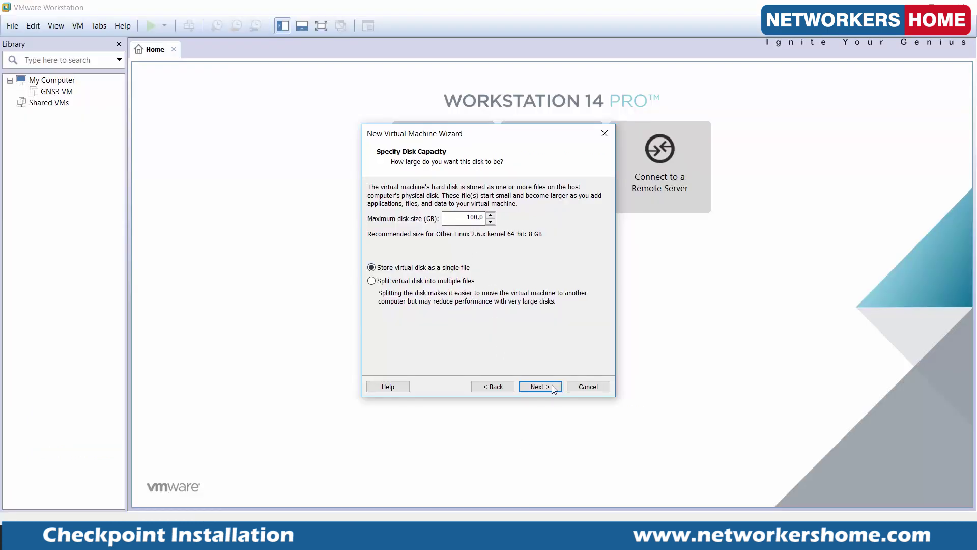
In Customize Hardware, set memory to 8192 MB and processors to 2 cores each.
{"action": "left_click", "coordinate": [543, 390]}
{"action": "left_click", "coordinate": [439, 311]}
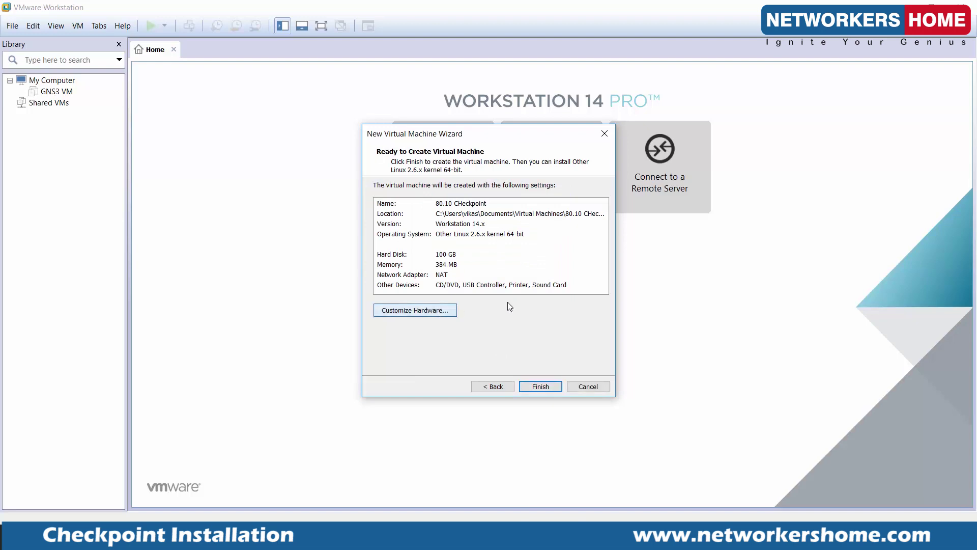
{"action": "left_click_drag", "start_coordinate": [534, 265], "coordinate": [546, 216]}
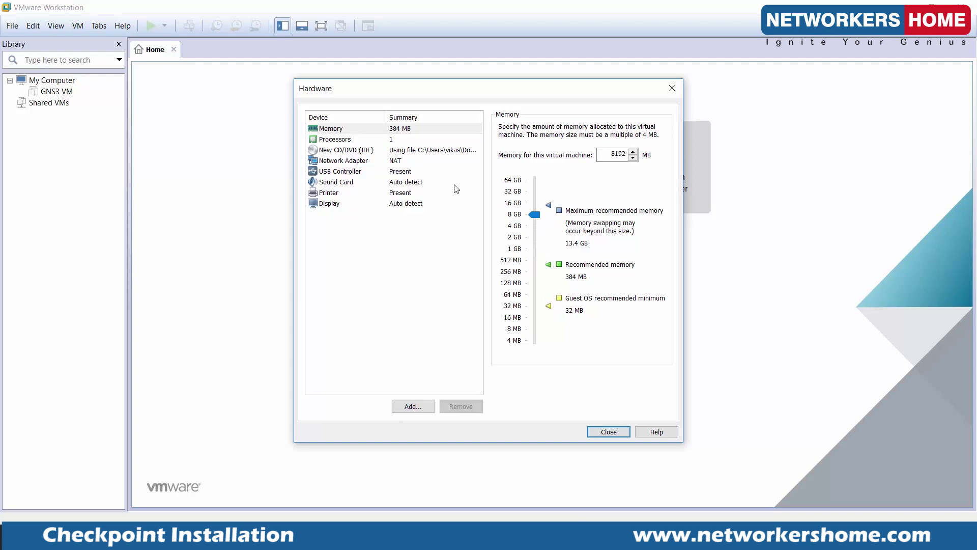
{"action": "left_click", "coordinate": [403, 139]}
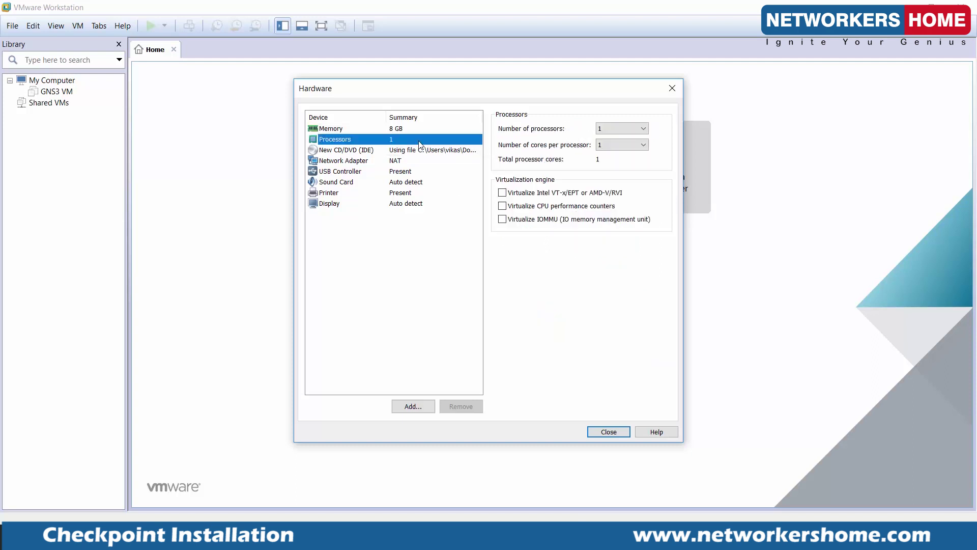
{"action": "left_click", "coordinate": [627, 142]}
{"action": "left_click", "coordinate": [619, 167]}
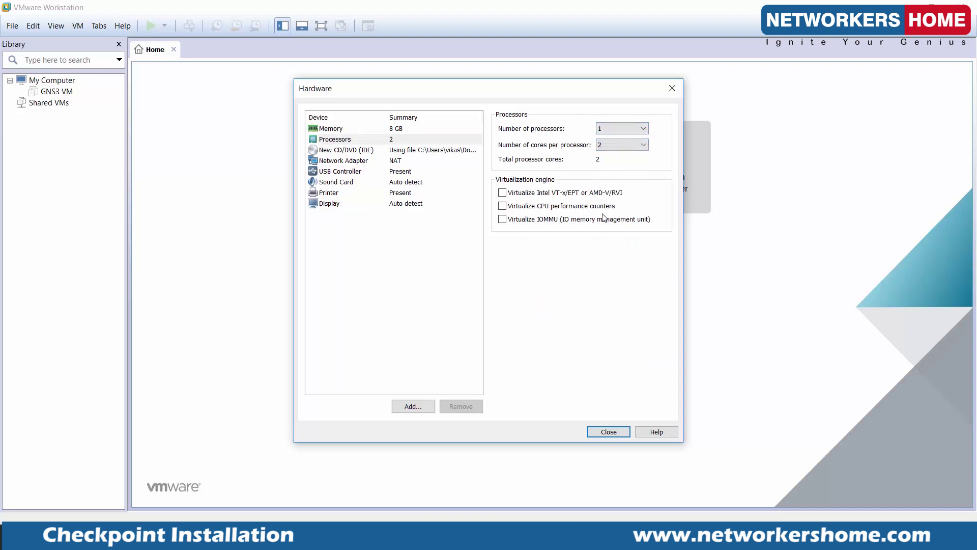
{"action": "left_click", "coordinate": [403, 162]}
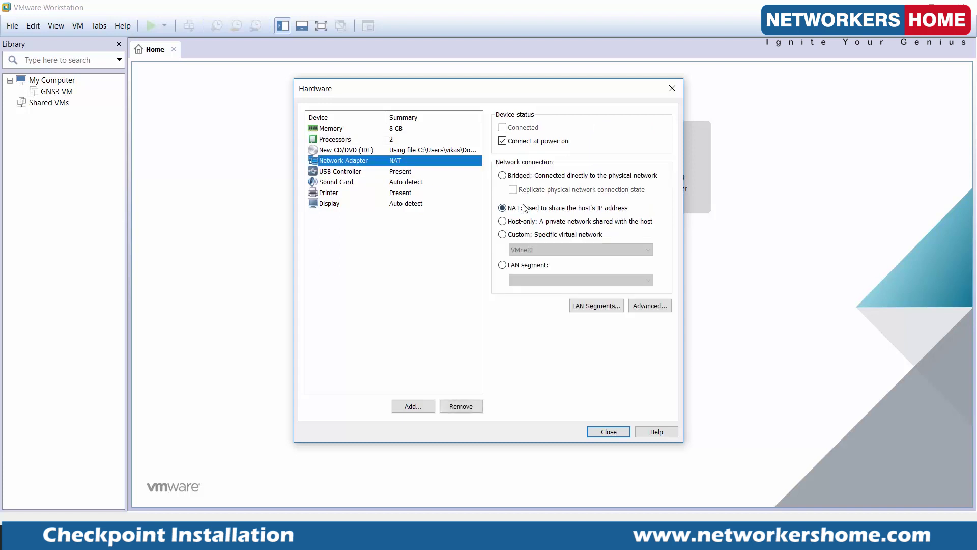
Add three network adapters, then switch Network Adapter 3 to Bridged networking.
{"action": "left_click", "coordinate": [410, 406]}
{"action": "left_click", "coordinate": [405, 222]}
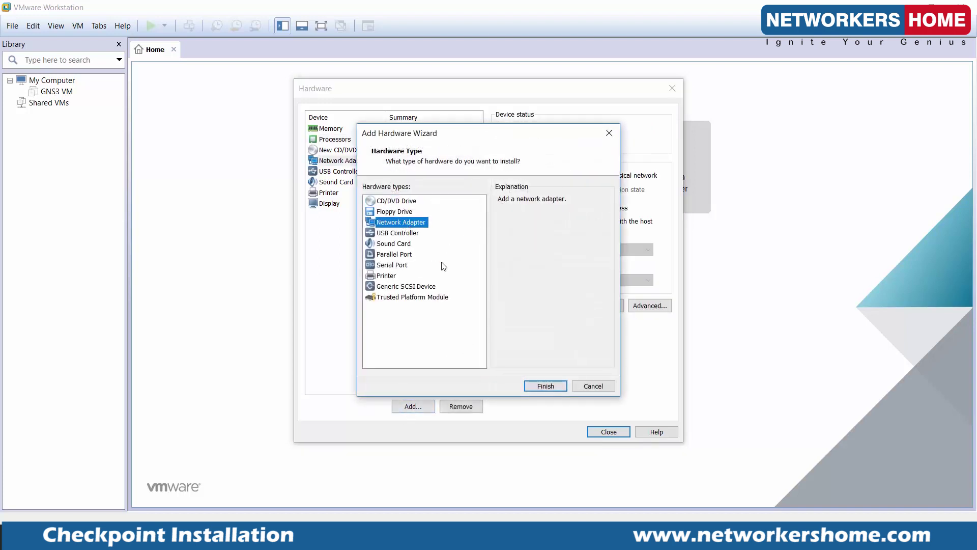
{"action": "left_click", "coordinate": [532, 387]}
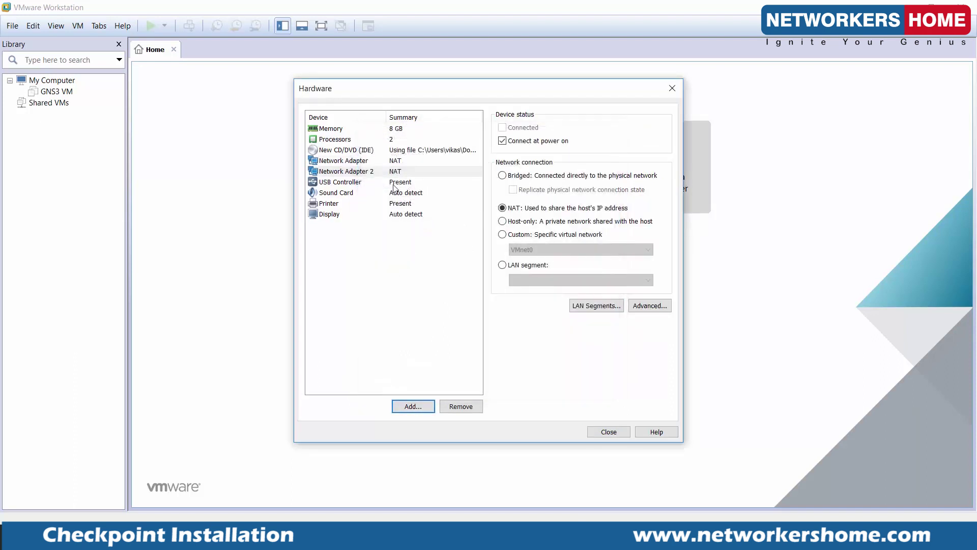
{"action": "left_click", "coordinate": [415, 410]}
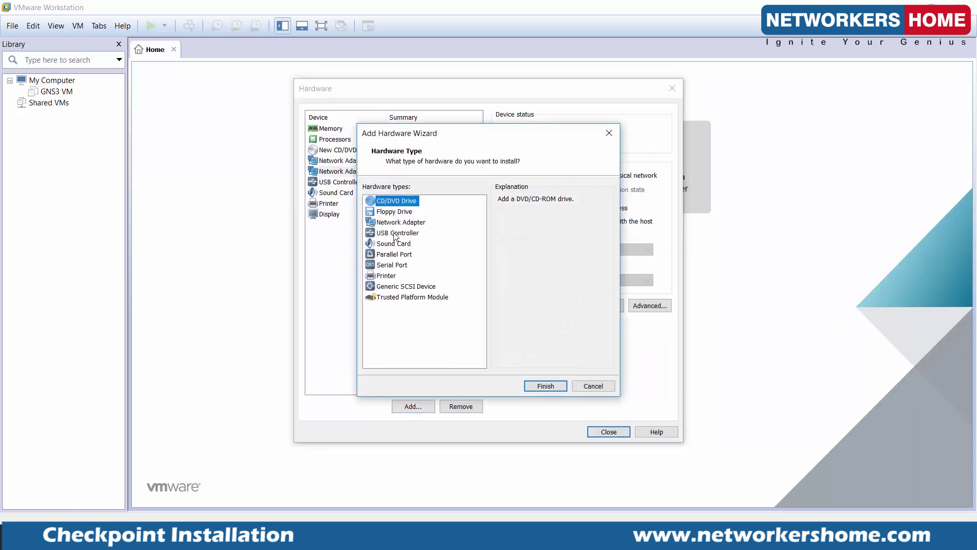
{"action": "left_click", "coordinate": [402, 224]}
{"action": "left_click", "coordinate": [543, 385]}
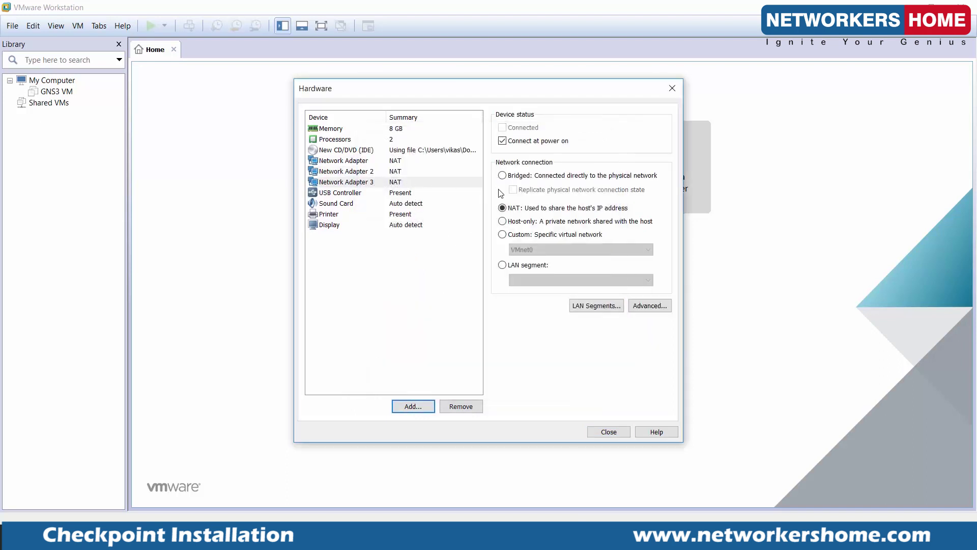
{"action": "left_click", "coordinate": [416, 406]}
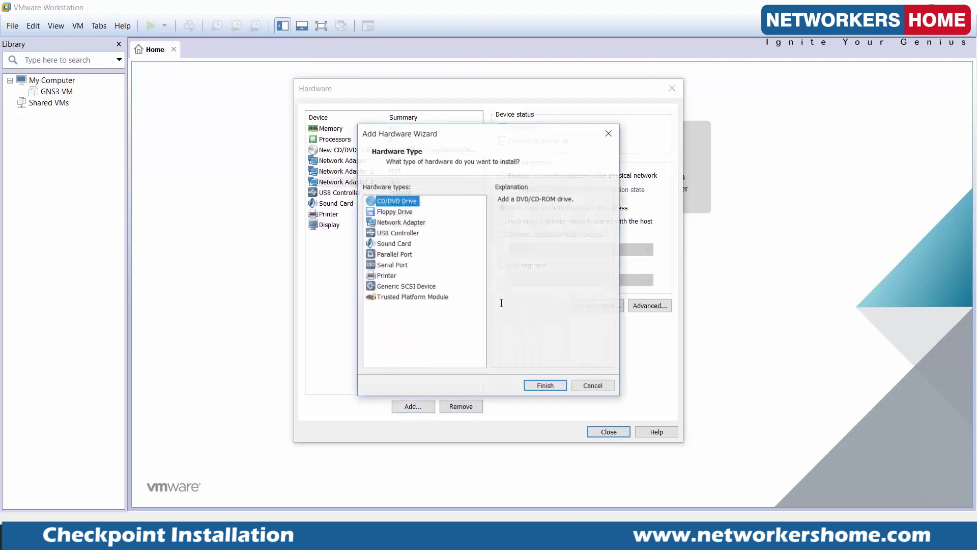
{"action": "left_click", "coordinate": [407, 223]}
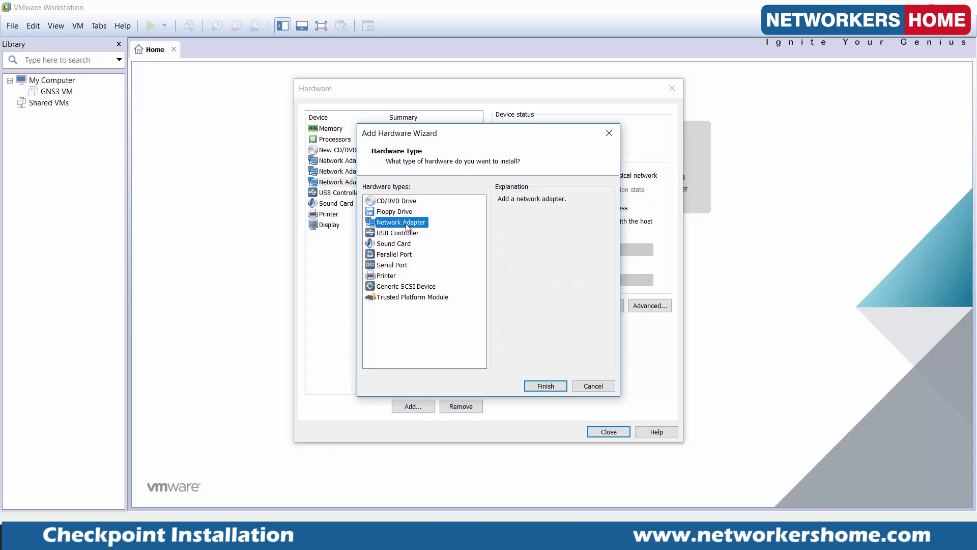
{"action": "left_click", "coordinate": [546, 386]}
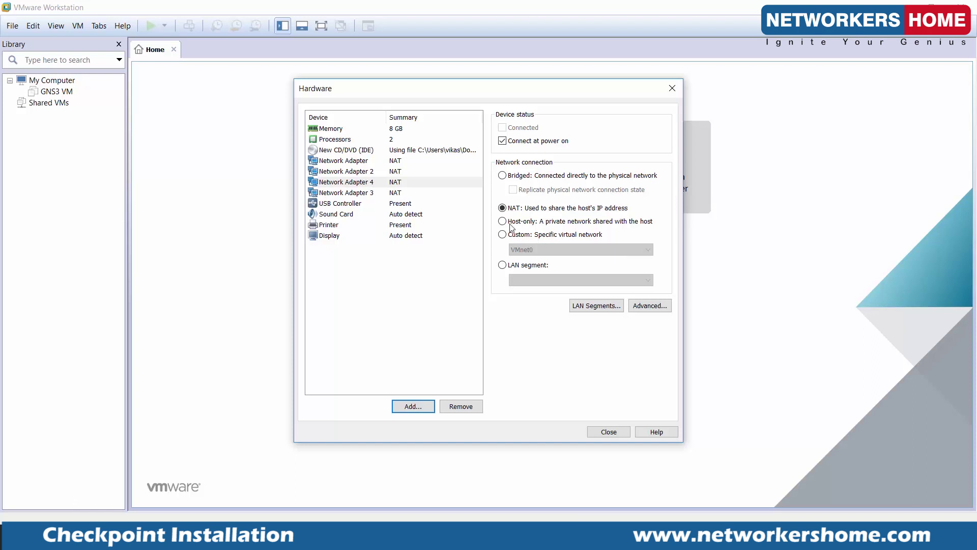
{"action": "left_click", "coordinate": [419, 196]}
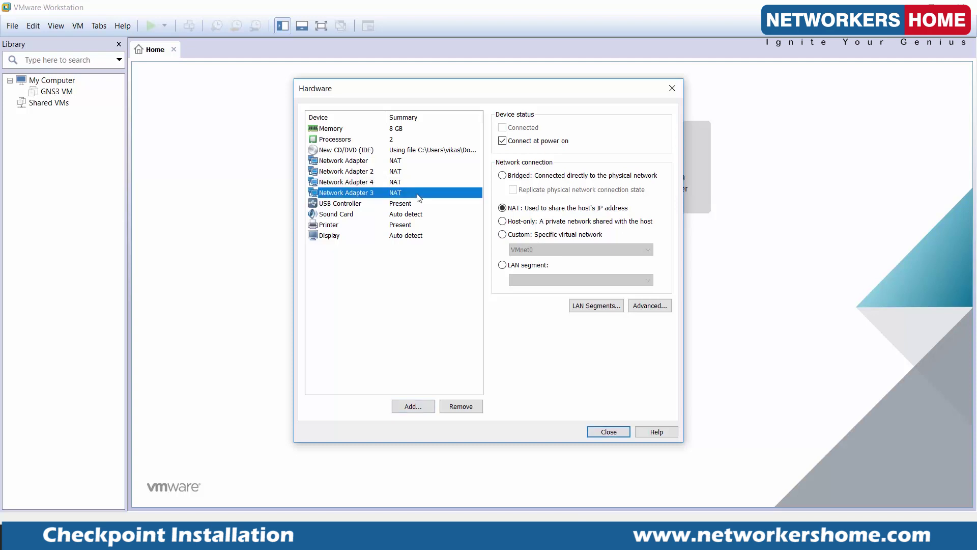
{"action": "left_click", "coordinate": [502, 176]}
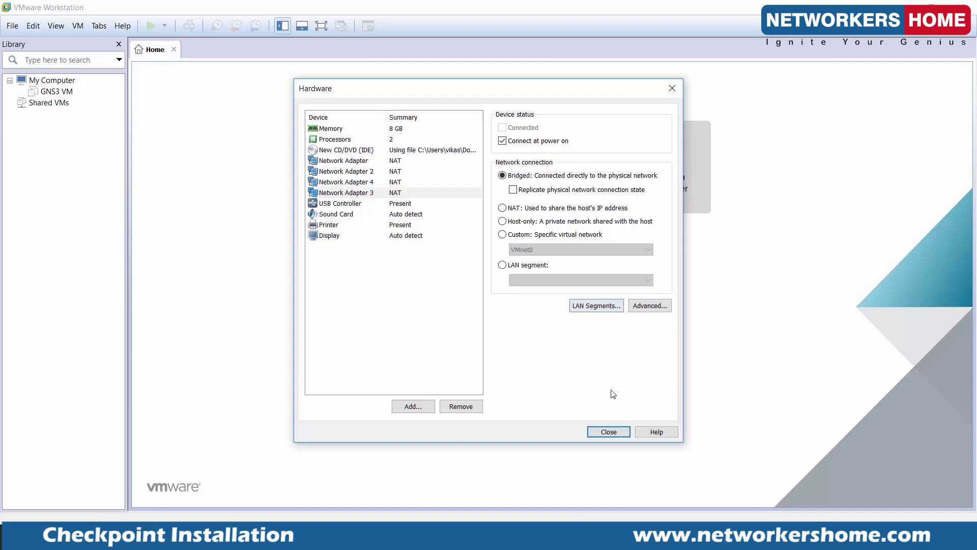
Finish creating the 80.10 CHeckpoint virtual machine and power it on.
{"action": "left_click", "coordinate": [610, 431]}
{"action": "left_click", "coordinate": [545, 387]}
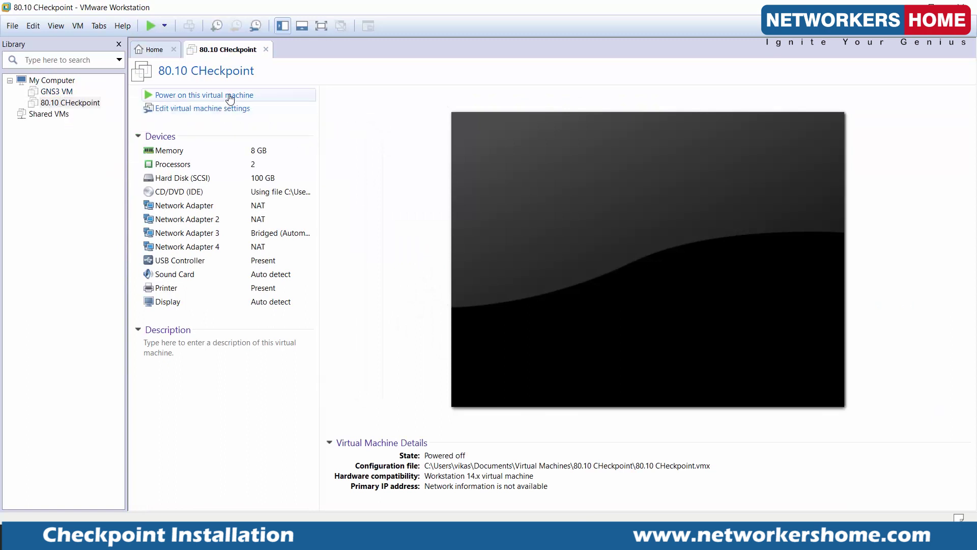
{"action": "left_click", "coordinate": [230, 96]}
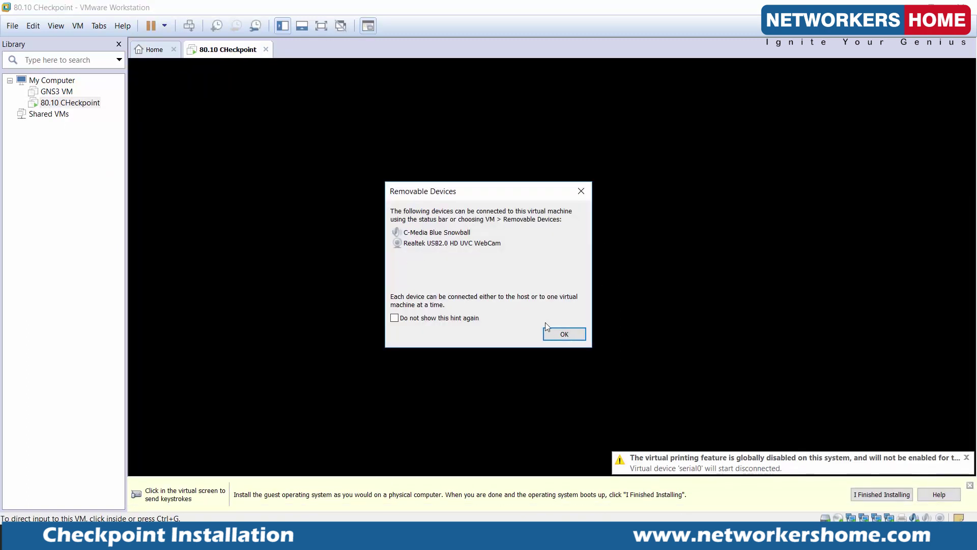
Dismiss the Removable Devices notice and boot the Install Gaia on this system option.
{"action": "left_click", "coordinate": [563, 333]}
{"action": "left_click", "coordinate": [652, 201]}
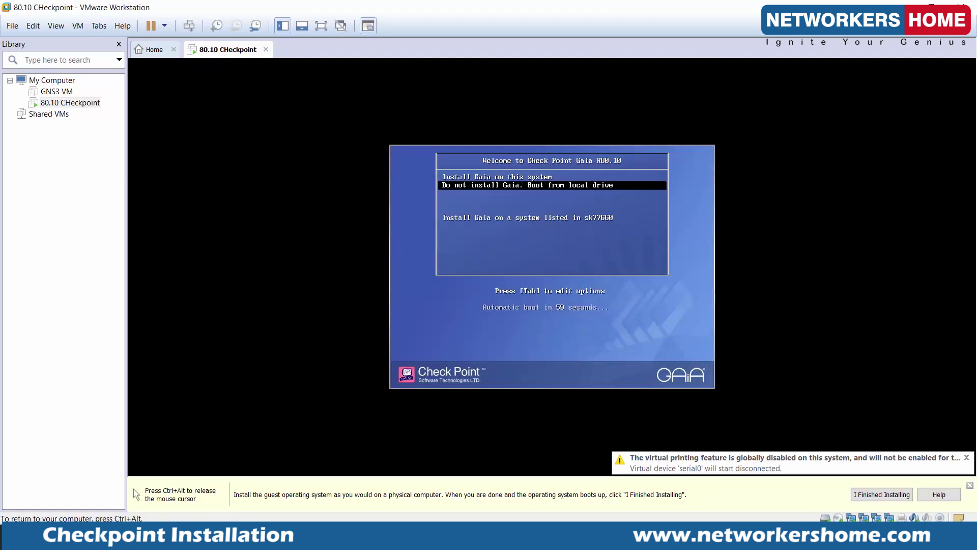
{"action": "key", "text": "Up"}
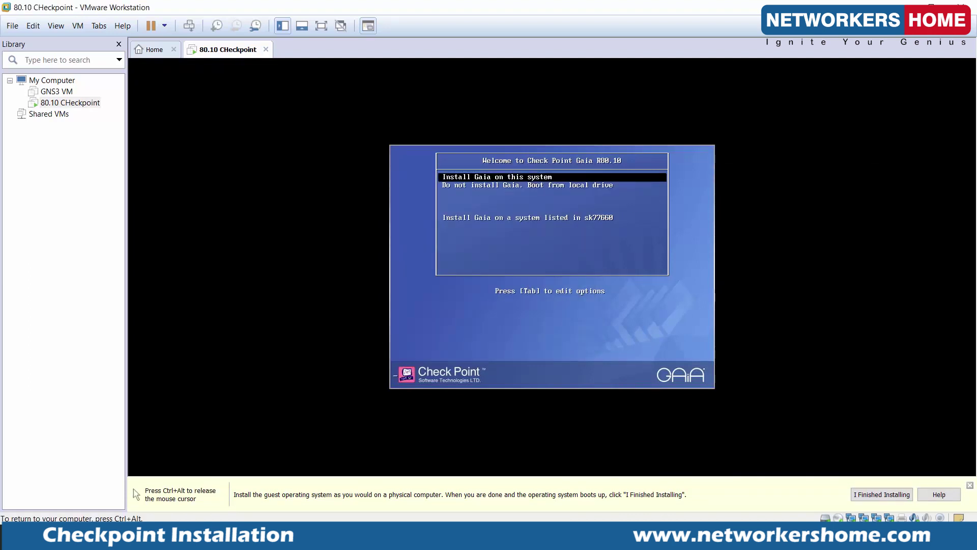
{"action": "key", "text": "Return"}
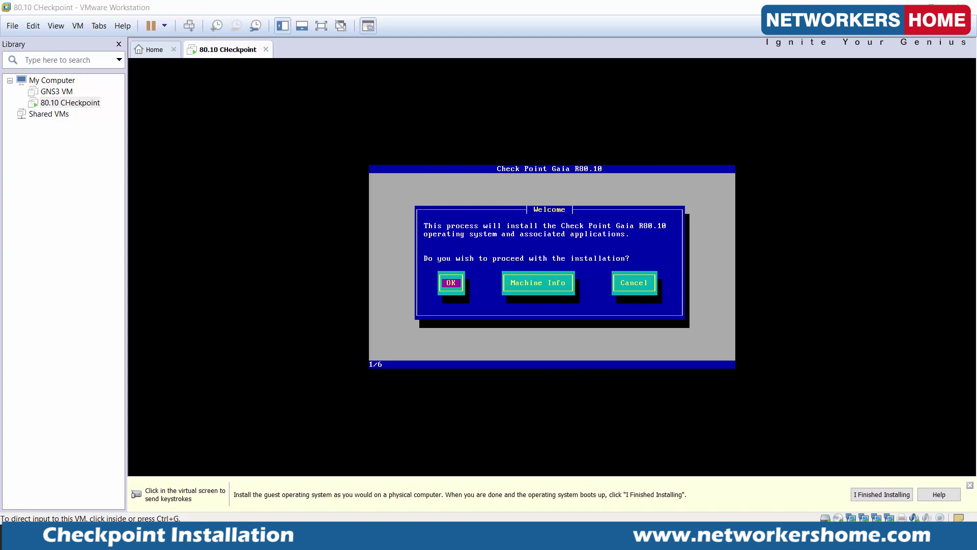
Proceed with installation, keeping the US keyboard layout and the default partition sizes.
{"action": "left_click", "coordinate": [601, 237]}
{"action": "key", "text": "Return"}
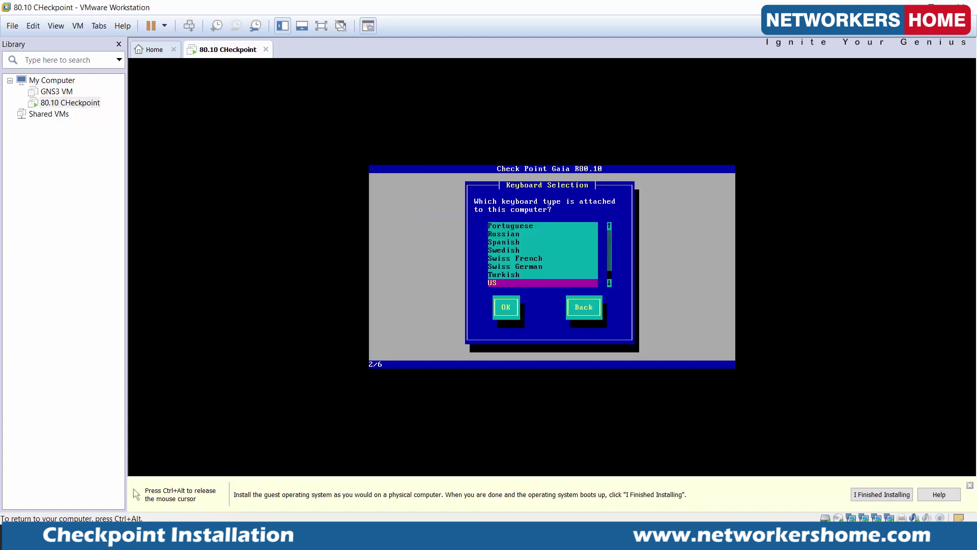
{"action": "key", "text": "Return"}
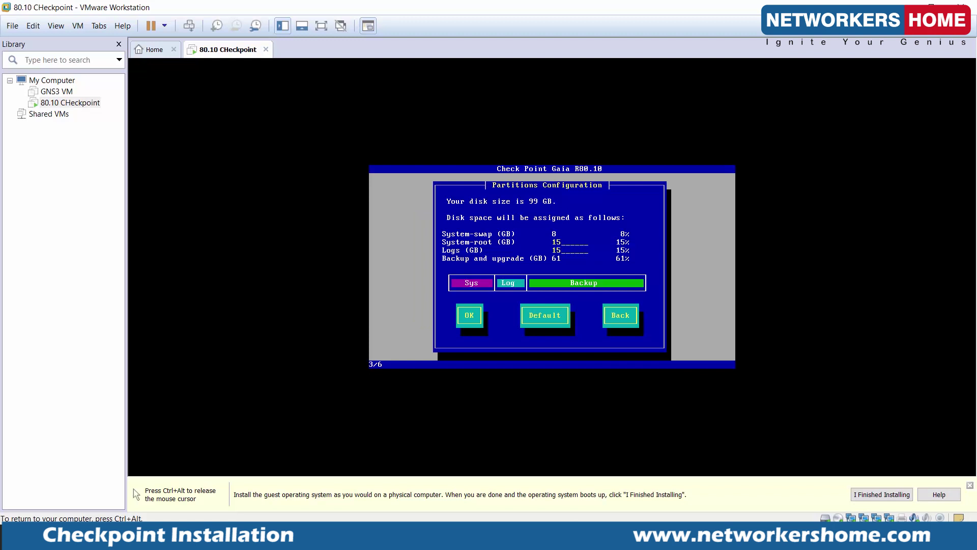
{"action": "key", "text": "Return"}
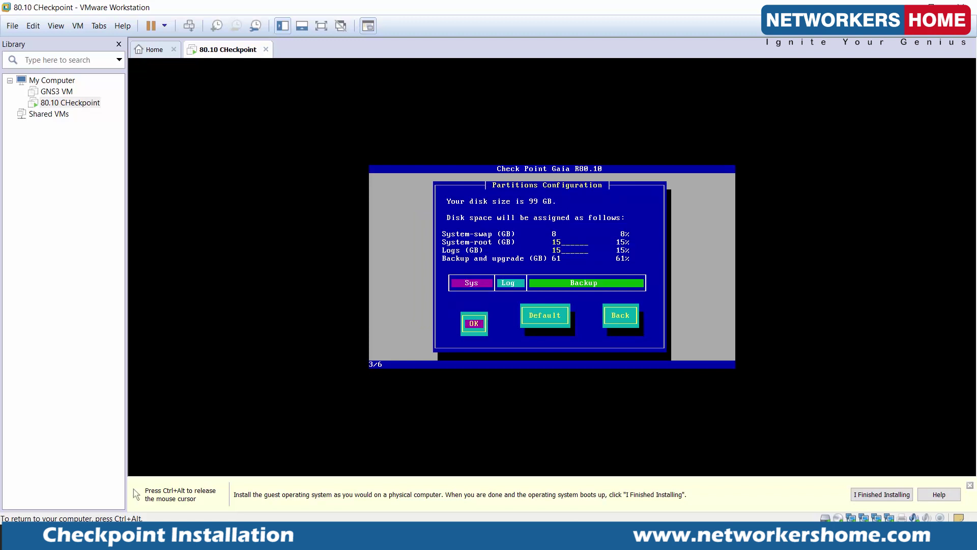
Enter and confirm the Gaia admin password.
{"action": "type", "text": "****"}
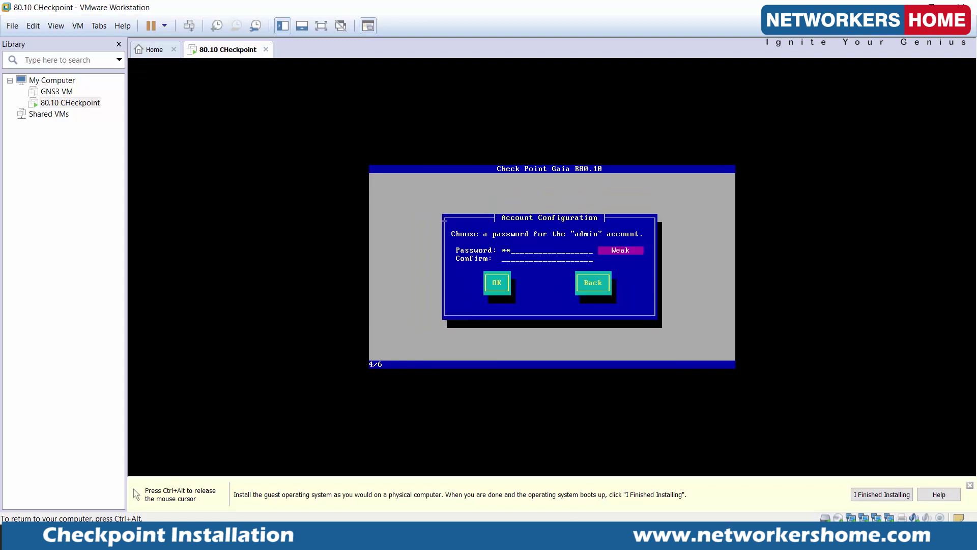
{"action": "type", "text": "***"}
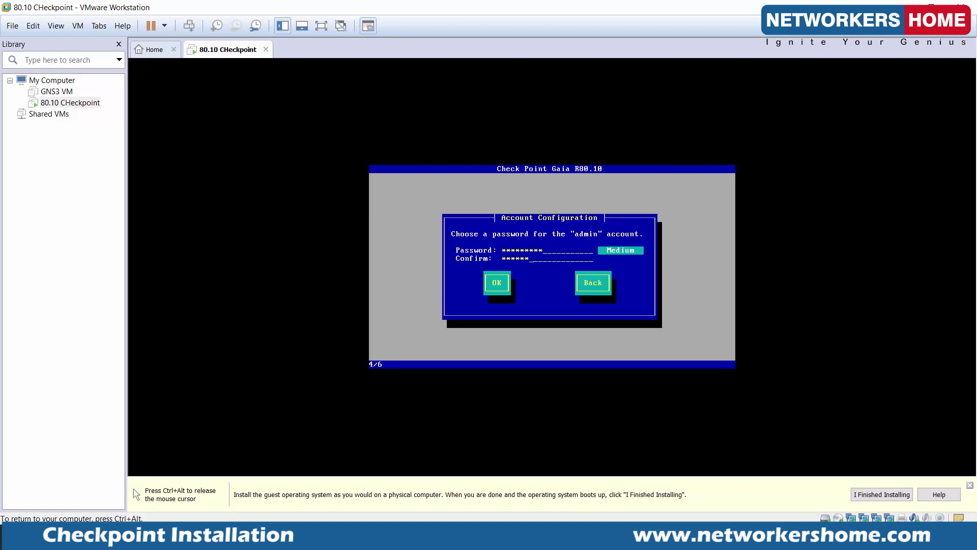
{"action": "key", "text": "Tab"}
{"action": "key", "text": "Return"}
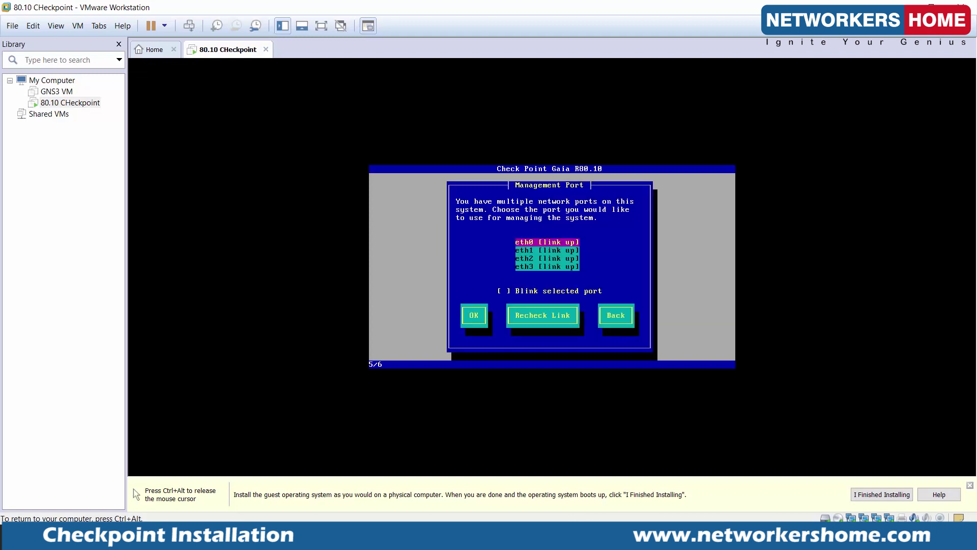
Choose eth3 as the management port.
{"action": "key", "text": "Down"}
{"action": "key", "text": "Down"}
{"action": "key", "text": "Down"}
{"action": "key", "text": "Tab"}
{"action": "key", "text": "Tab"}
{"action": "key", "text": "Return"}
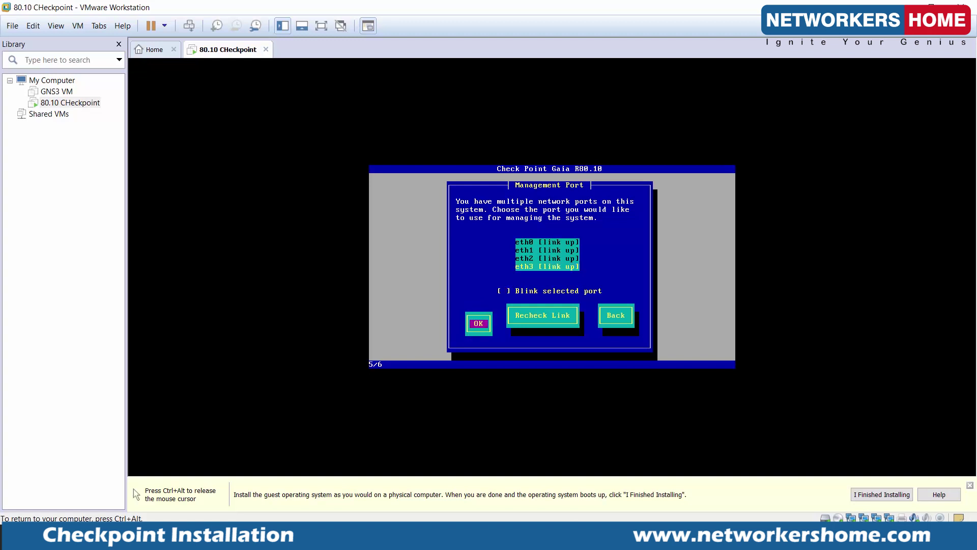
Set the eth3 IP to 192.168.0.200 with a default gateway, then confirm formatting the drives.
{"action": "key", "text": "BackSpace"}
{"action": "key", "text": "BackSpace"}
{"action": "key", "text": "BackSpace"}
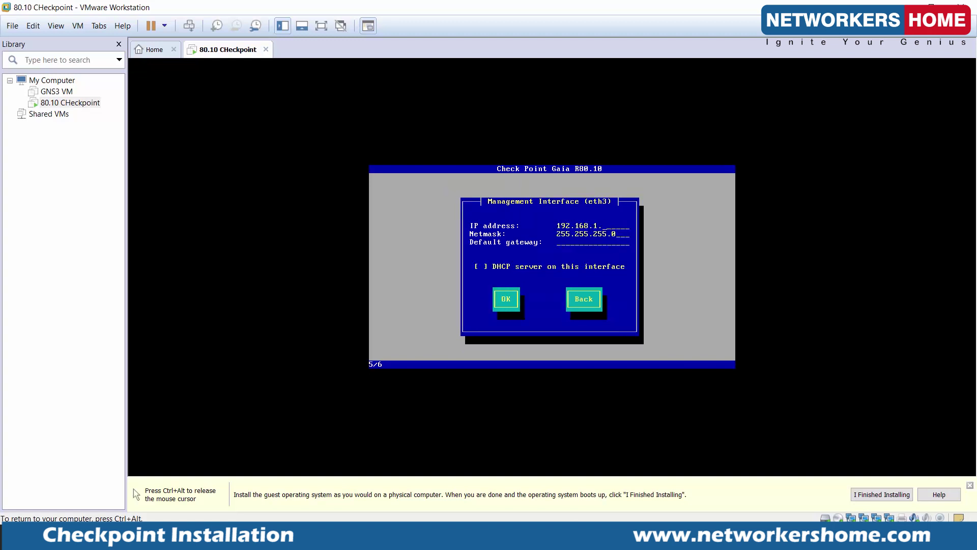
{"action": "type", "text": "0.200"}
{"action": "key", "text": "Tab"}
{"action": "key", "text": "Tab"}
{"action": "type", "text": "192.168.0.254"}
{"action": "key", "text": "BackSpace"}
{"action": "key", "text": "BackSpace"}
{"action": "key", "text": "BackSpace"}
{"action": "key", "text": "Tab"}
{"action": "key", "text": "Tab"}
{"action": "key", "text": "Return"}
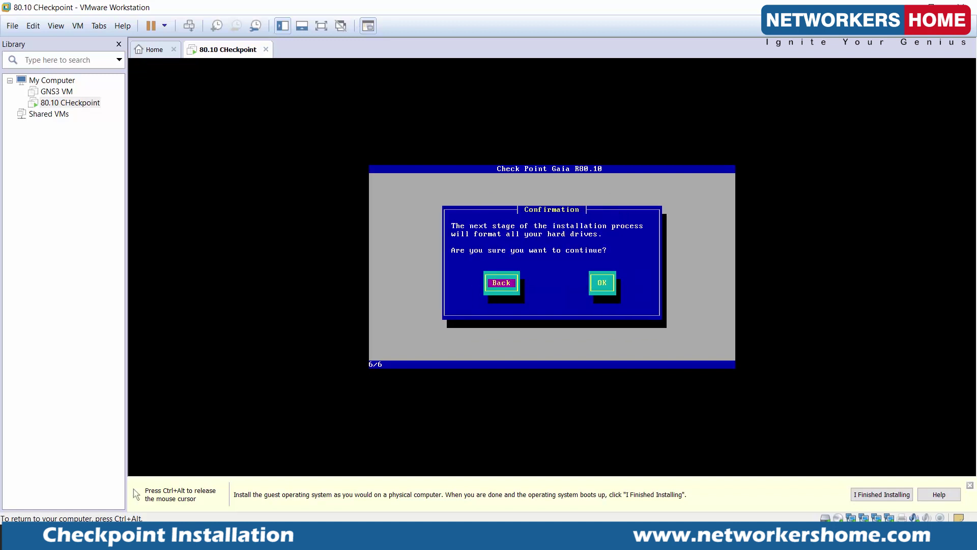
{"action": "key", "text": "Tab"}
{"action": "key", "text": "Return"}
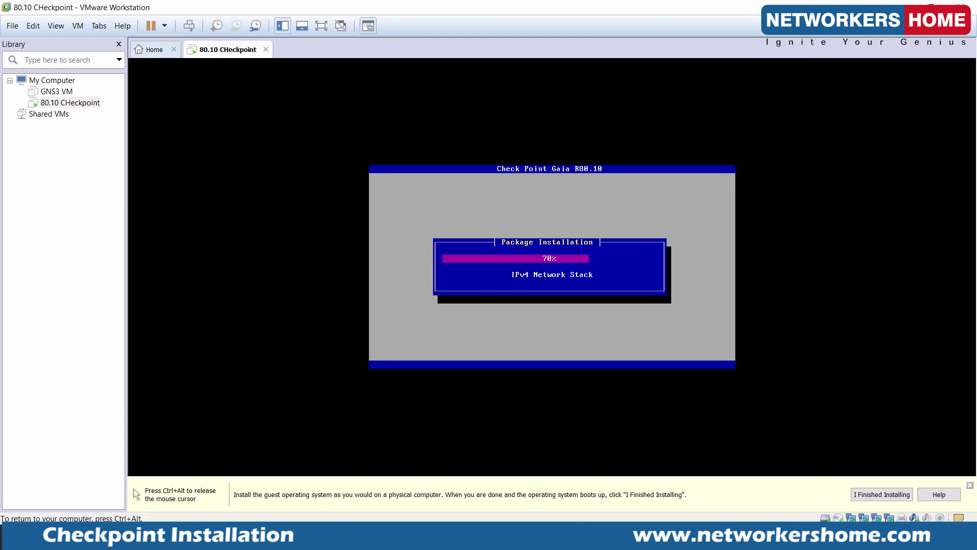
Wait for the Gaia package installation to finish and release the mouse from the VM.
{"action": "key", "text": "ctrl+alt"}
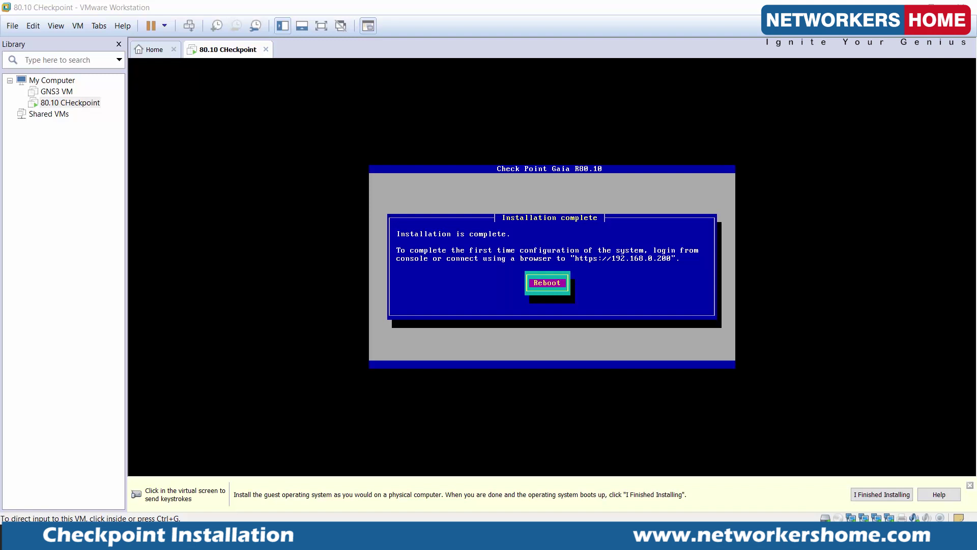
Reboot the newly installed Gaia system.
{"action": "left_click", "coordinate": [666, 207]}
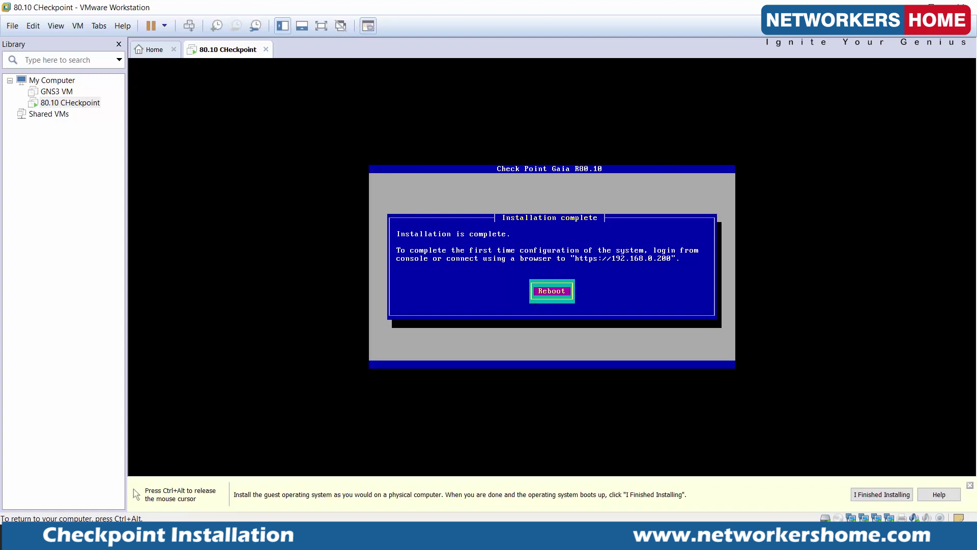
{"action": "key", "text": "Return"}
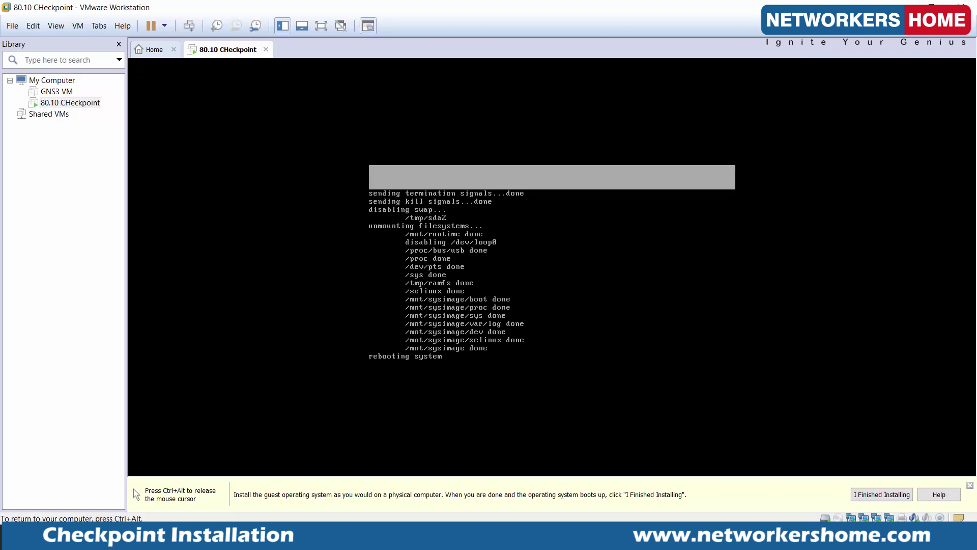
{"action": "key", "text": "ctrl+alt"}
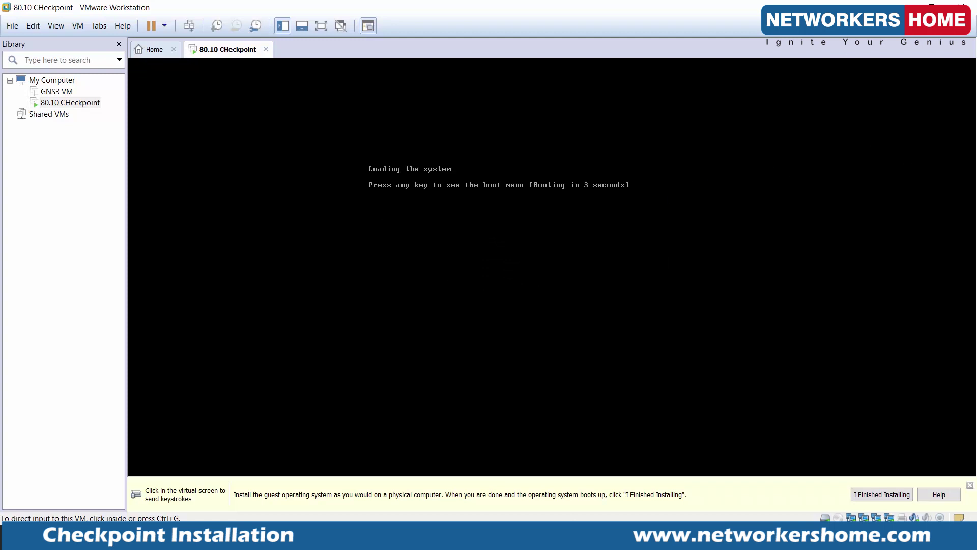
Log in at the Gaia console with the admin username.
{"action": "left_click", "coordinate": [707, 215]}
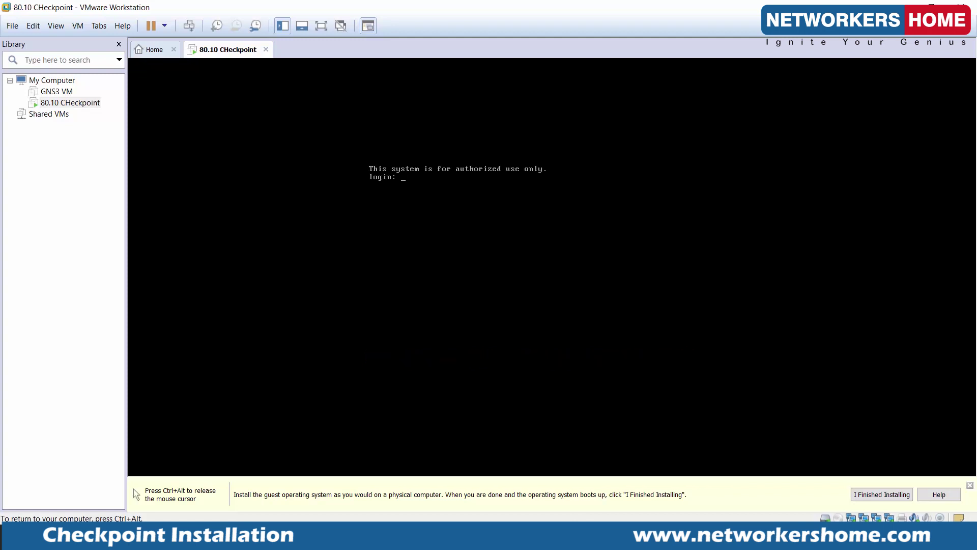
{"action": "type", "text": "dmin"}
{"action": "key", "text": "Return"}
{"action": "key", "text": "Return"}
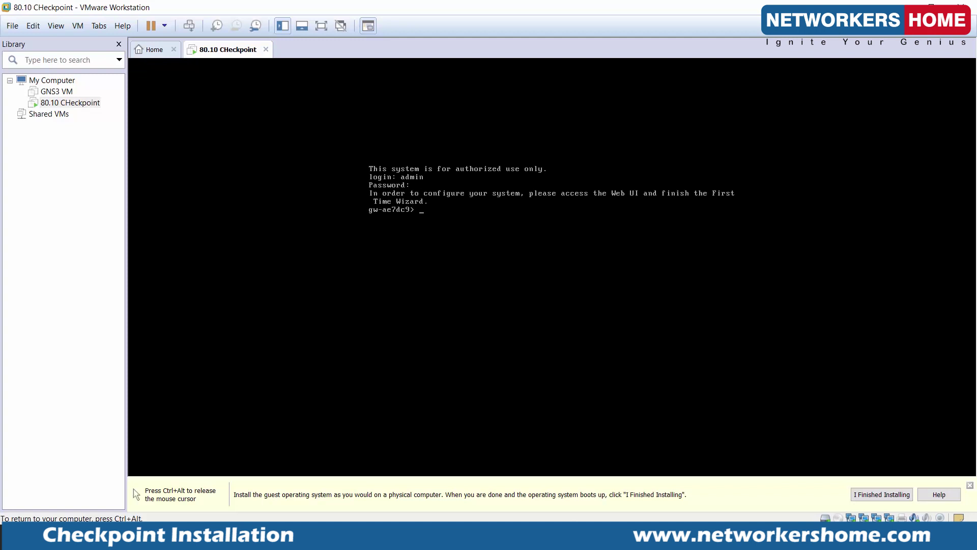
{"action": "key", "text": "ctrl+alt"}
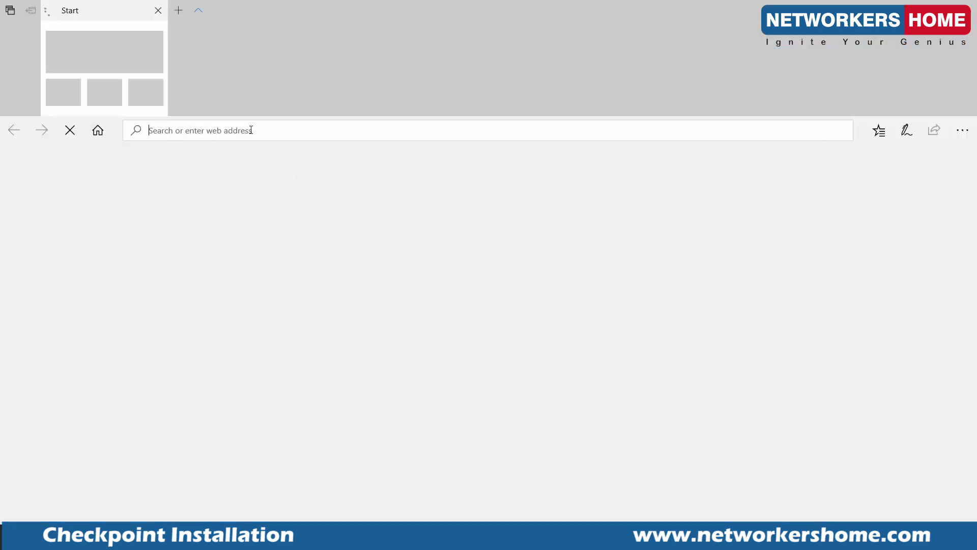
Try loading the Gaia portal at 192.168.0.200 in Edge, then return to the VM console.
{"action": "type", "text": "192.168.0.200/"}
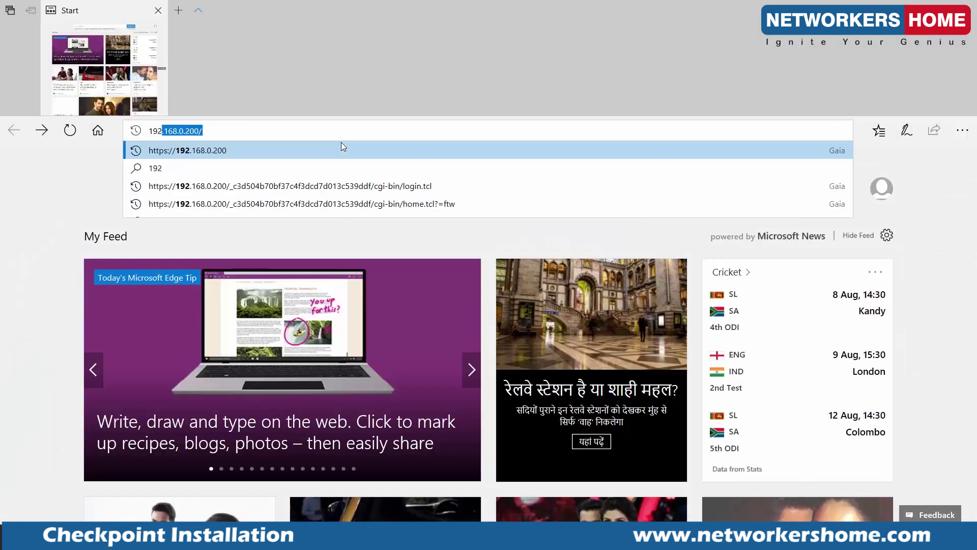
{"action": "key", "text": "Return"}
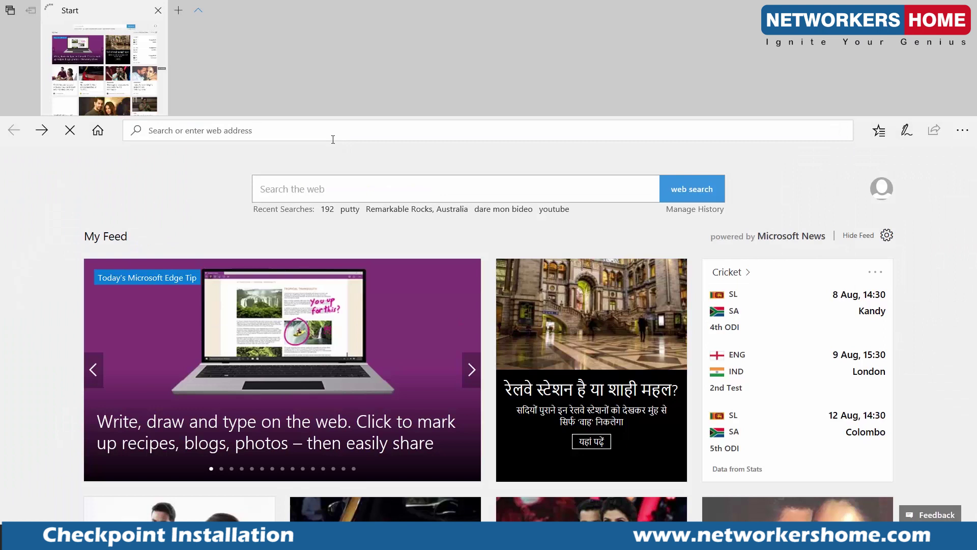
{"action": "type", "text": "https"}
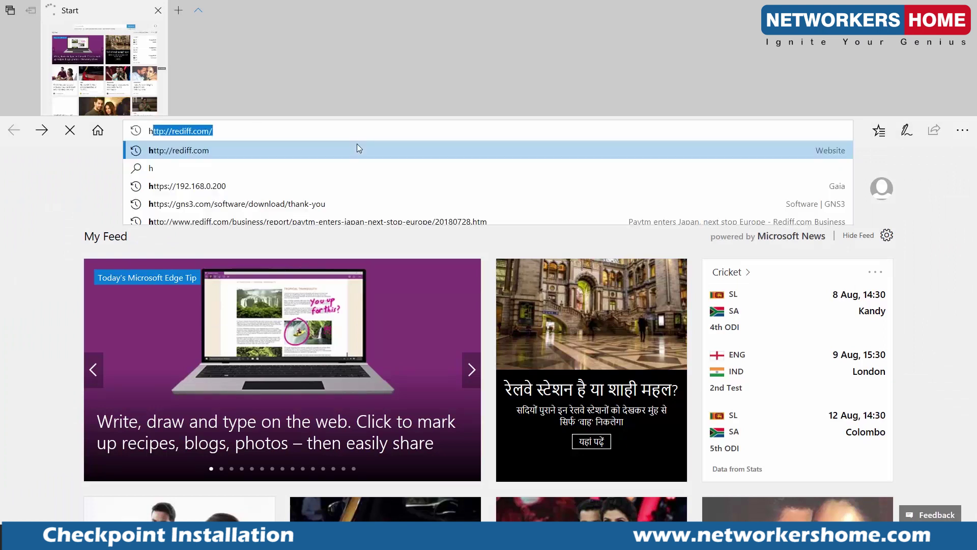
{"action": "left_click", "coordinate": [358, 149]}
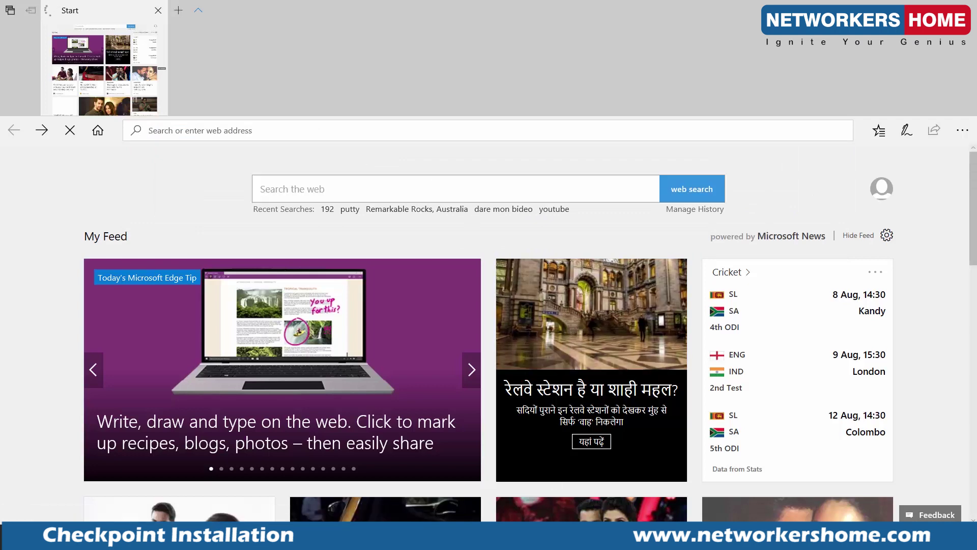
{"action": "mouse_move", "coordinate": [518, 540]}
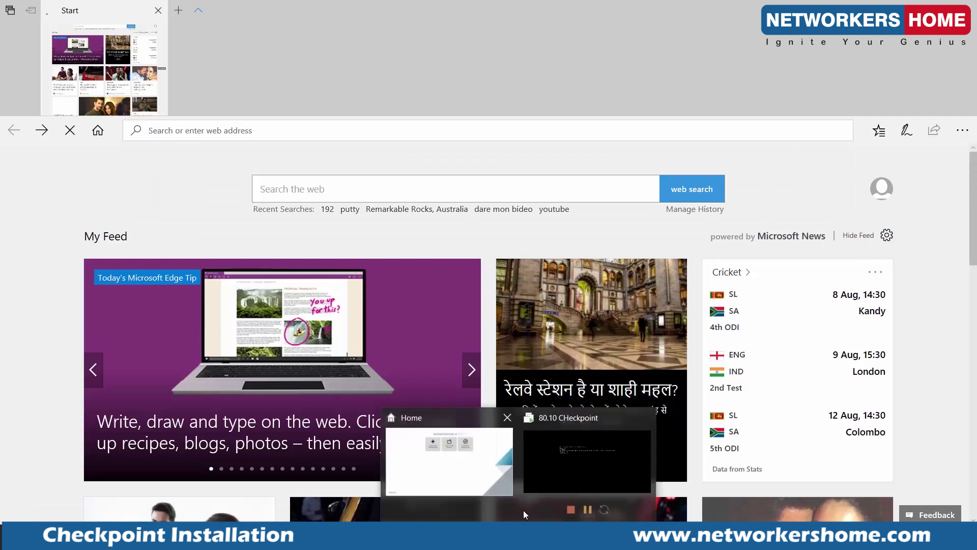
{"action": "left_click", "coordinate": [565, 481]}
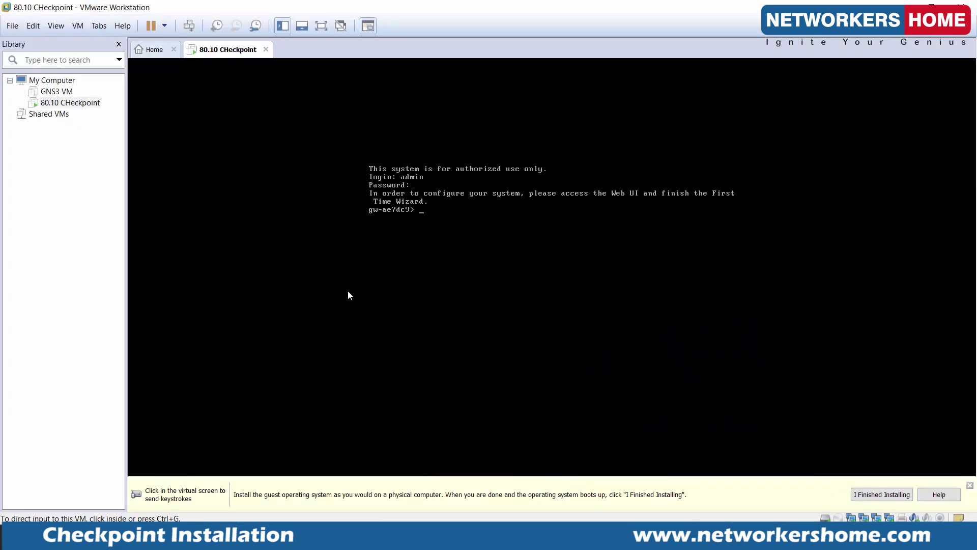
Switch the 80.10 Checkpoint VM's fourth network adapter to Bridged and save.
{"action": "right_click", "coordinate": [83, 103]}
{"action": "left_click", "coordinate": [117, 299]}
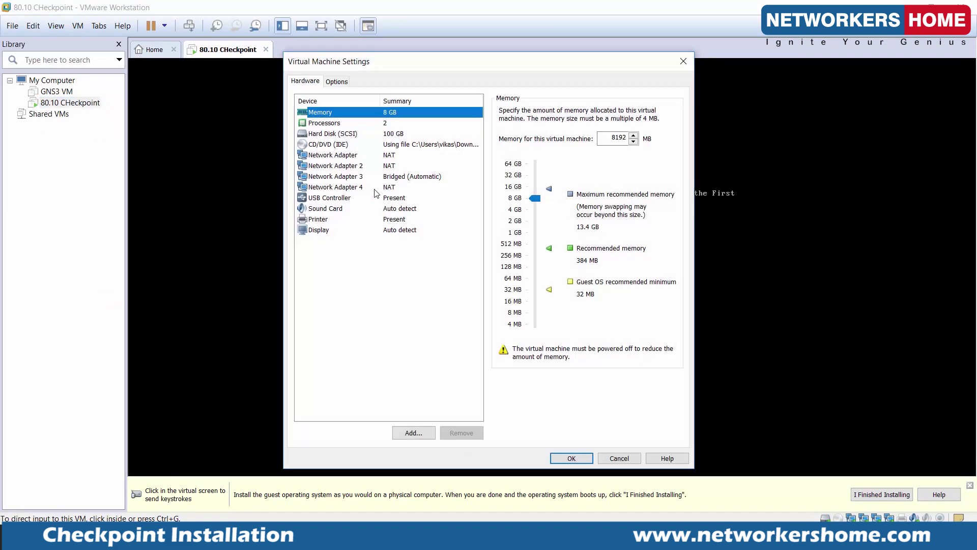
{"action": "left_click", "coordinate": [374, 189]}
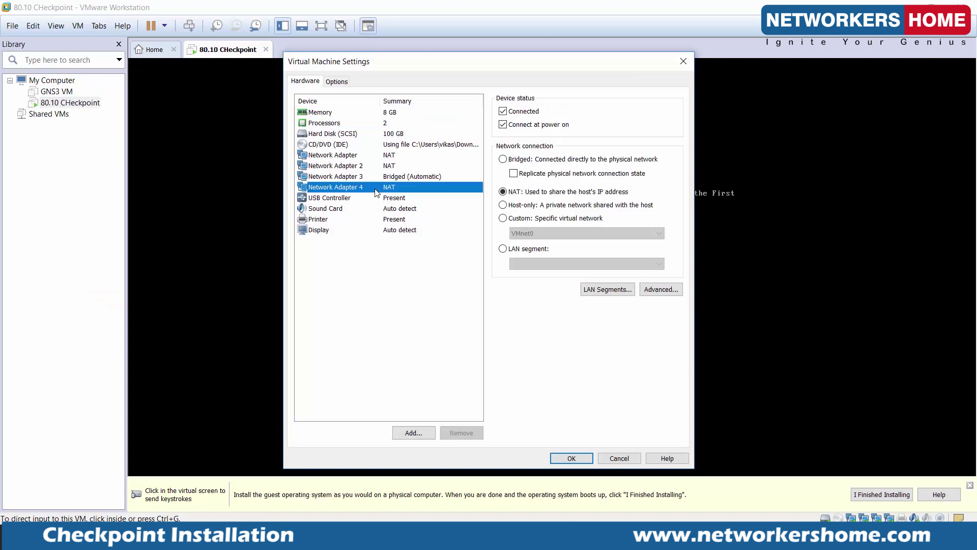
{"action": "left_click", "coordinate": [583, 160]}
{"action": "left_click", "coordinate": [572, 458]}
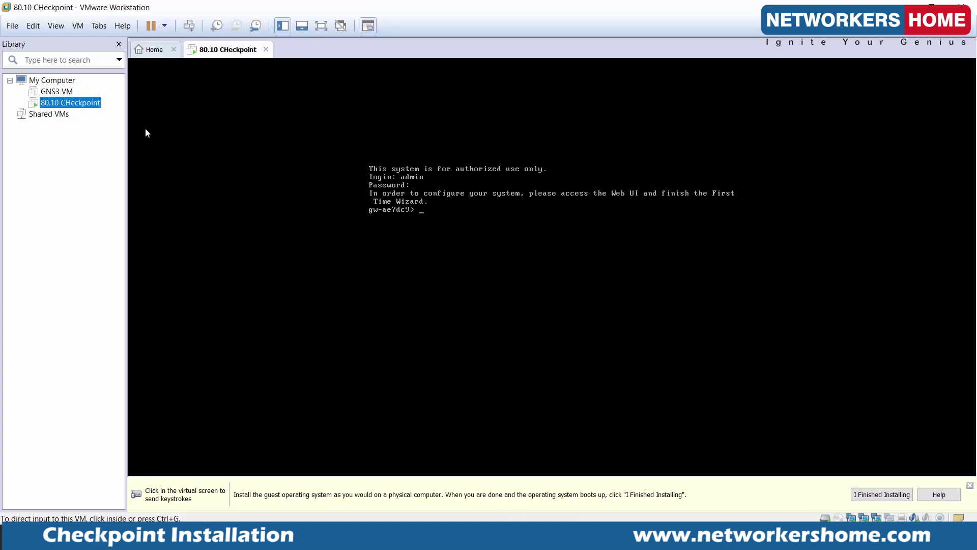
Recheck the fourth adapter's settings, then reload 192.168.0.200 in Edge.
{"action": "right_click", "coordinate": [91, 105]}
{"action": "left_click", "coordinate": [150, 298]}
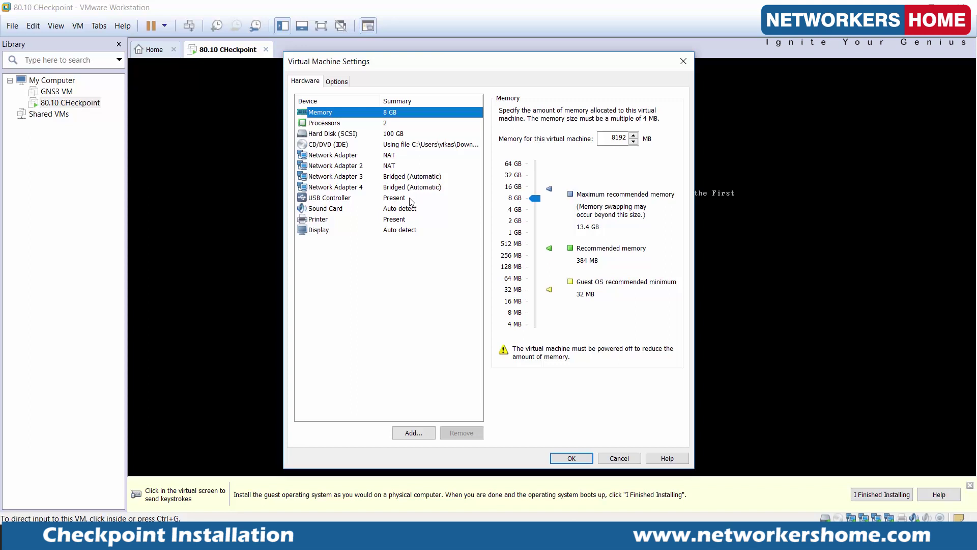
{"action": "left_click", "coordinate": [411, 188]}
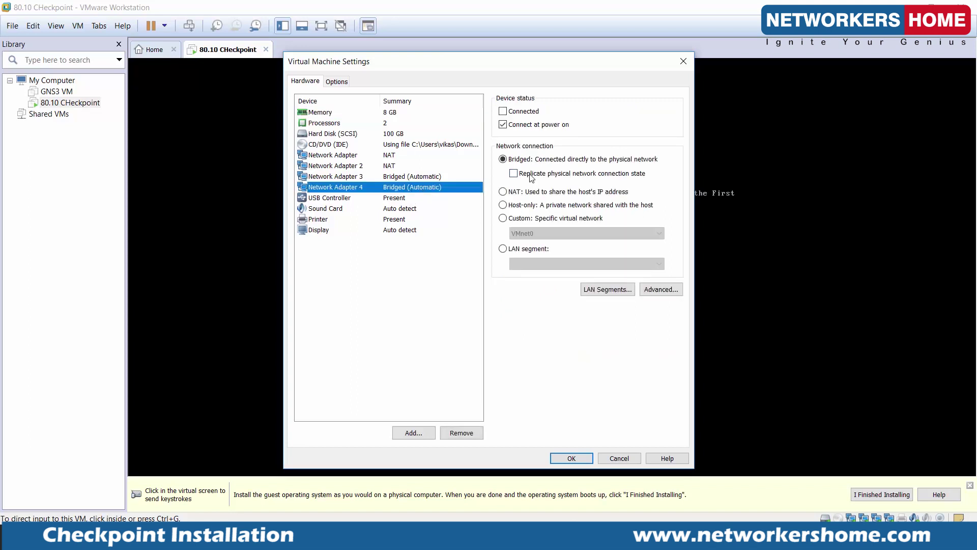
{"action": "left_click", "coordinate": [571, 458]}
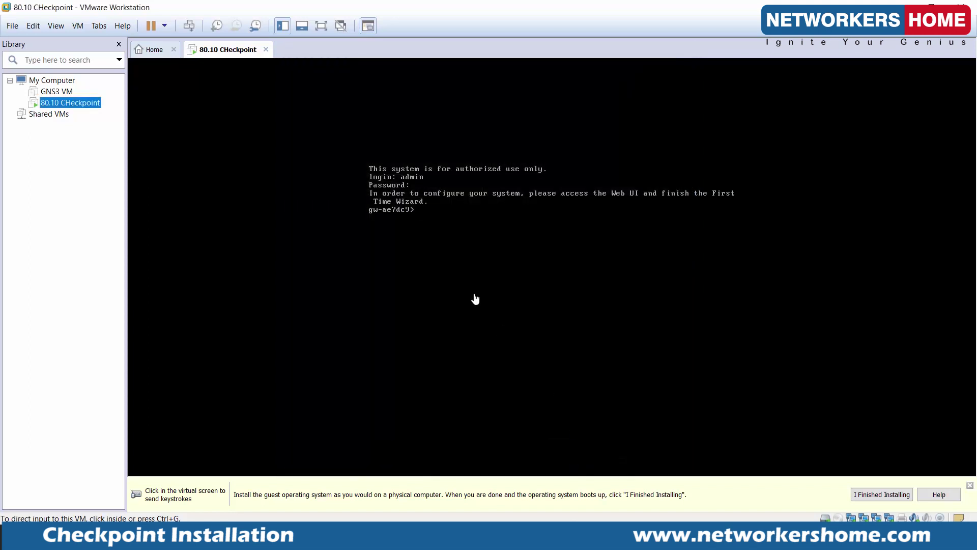
{"action": "left_click", "coordinate": [505, 404]}
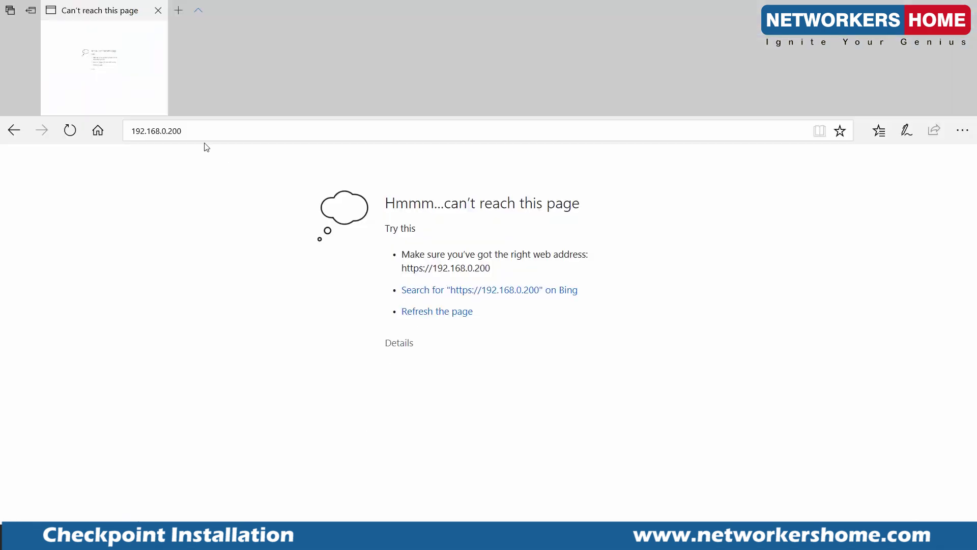
{"action": "left_click", "coordinate": [261, 131]}
{"action": "key", "text": "Return"}
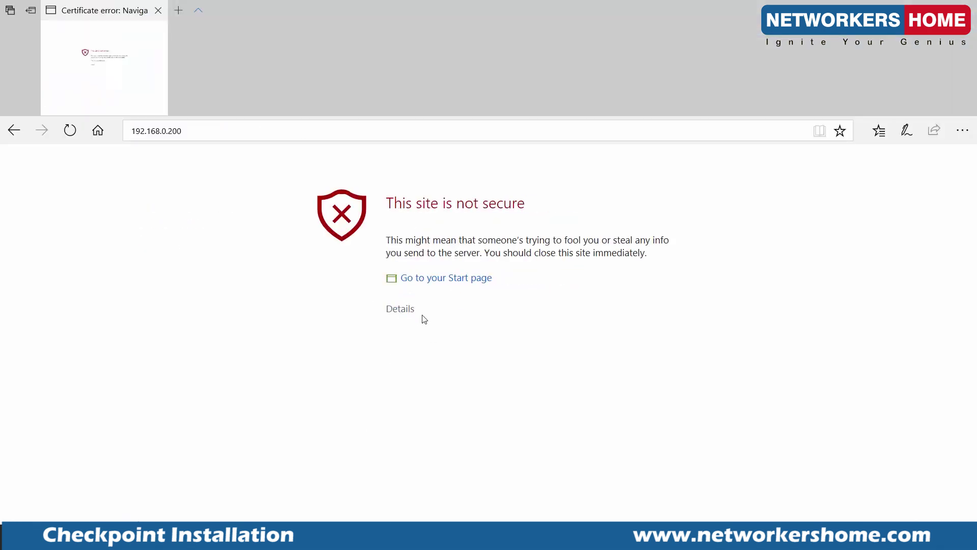
Bypass the certificate warning and sign in to Gaia Portal as admin.
{"action": "left_click", "coordinate": [406, 311]}
{"action": "left_click", "coordinate": [440, 407]}
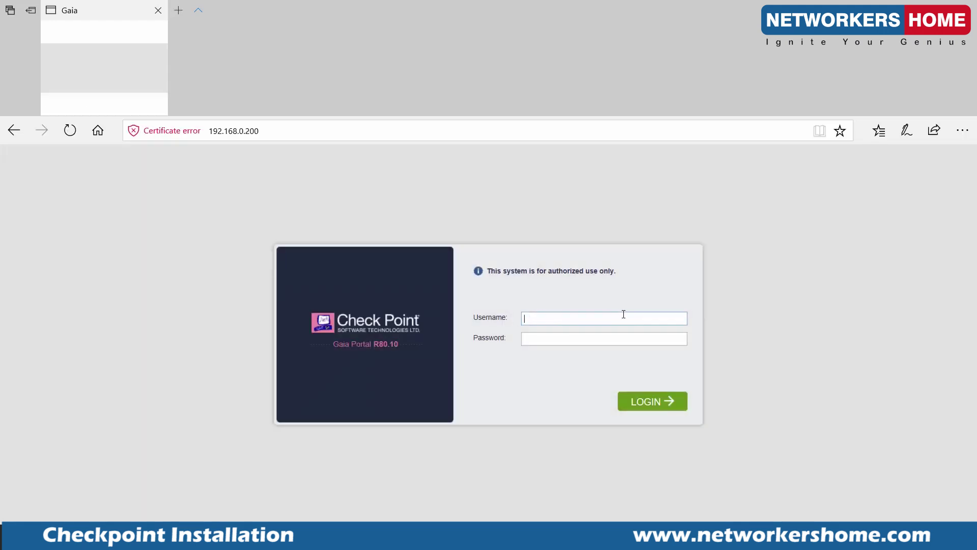
{"action": "type", "text": "admin"}
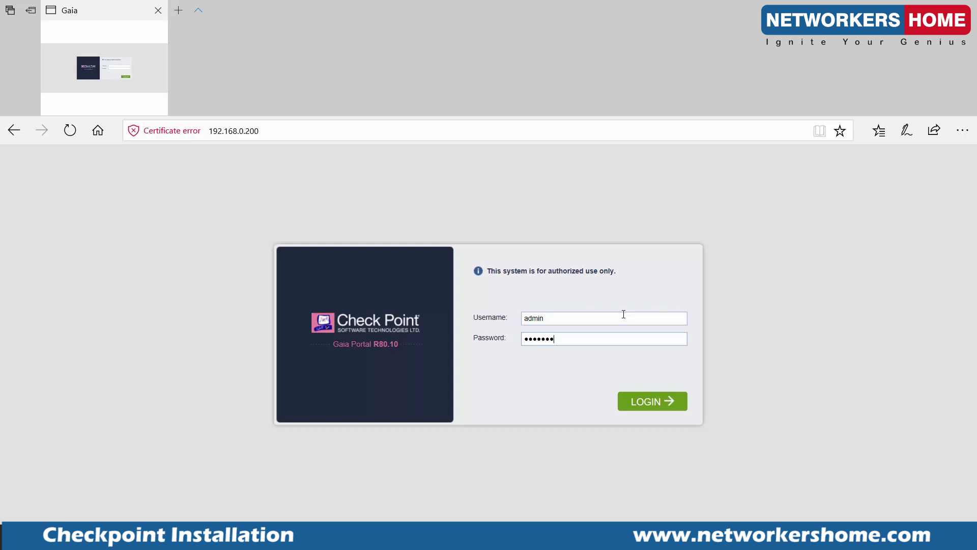
{"action": "key", "text": "Return"}
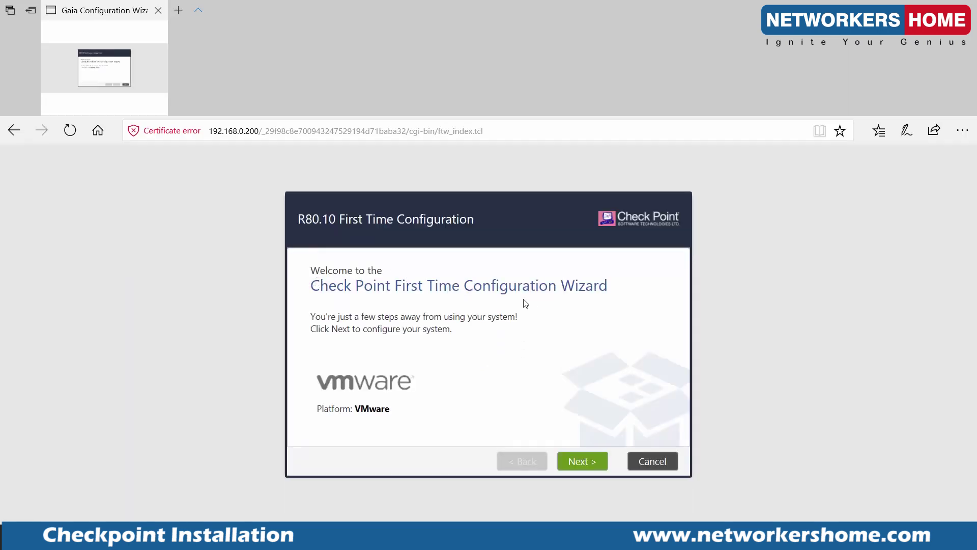
Accept defaults through Deployment Options, Management Connection and Internet Connection.
{"action": "left_click", "coordinate": [579, 462]}
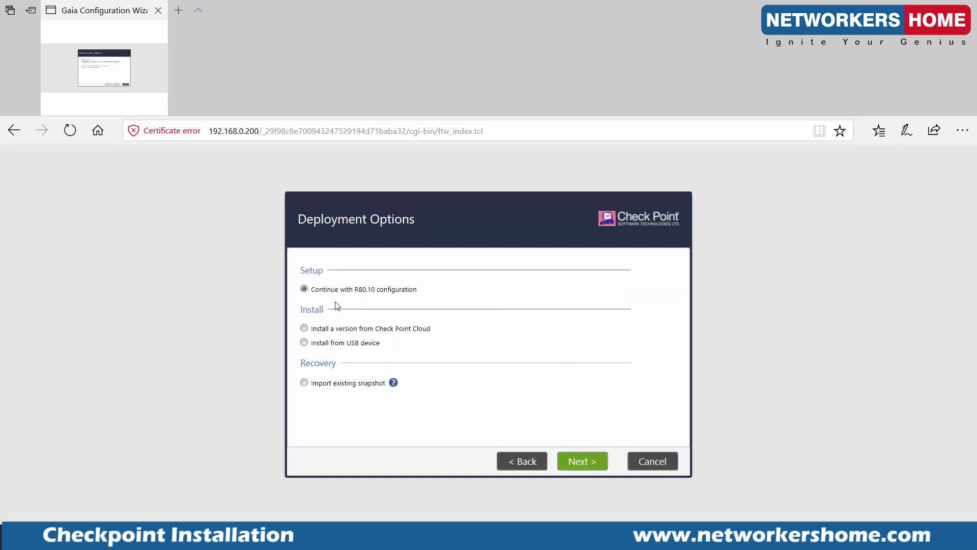
{"action": "left_click", "coordinate": [575, 463]}
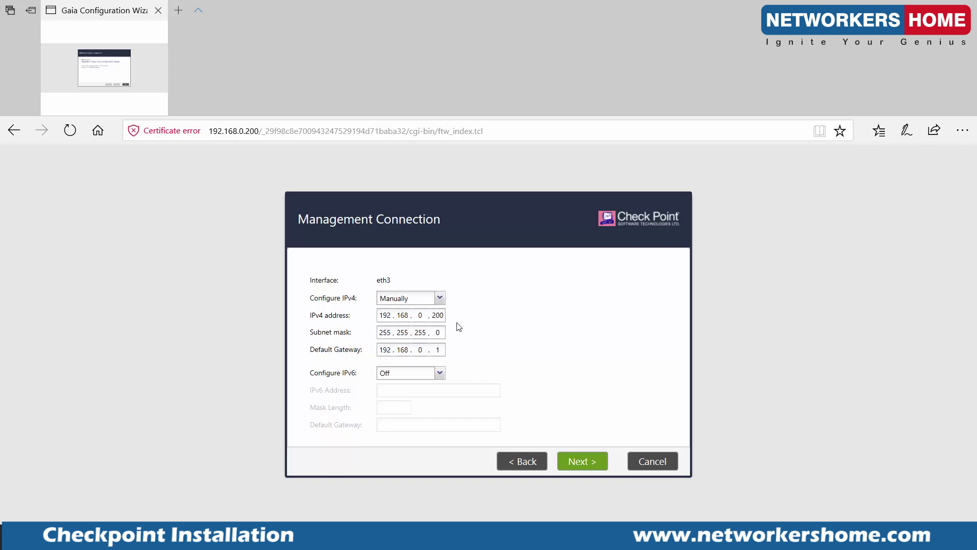
{"action": "left_click", "coordinate": [582, 459]}
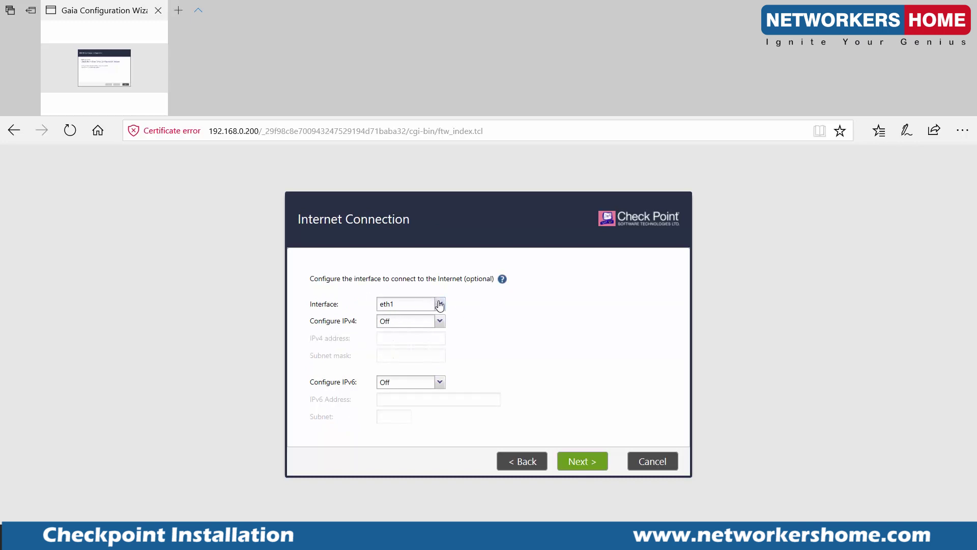
{"action": "left_click", "coordinate": [571, 460]}
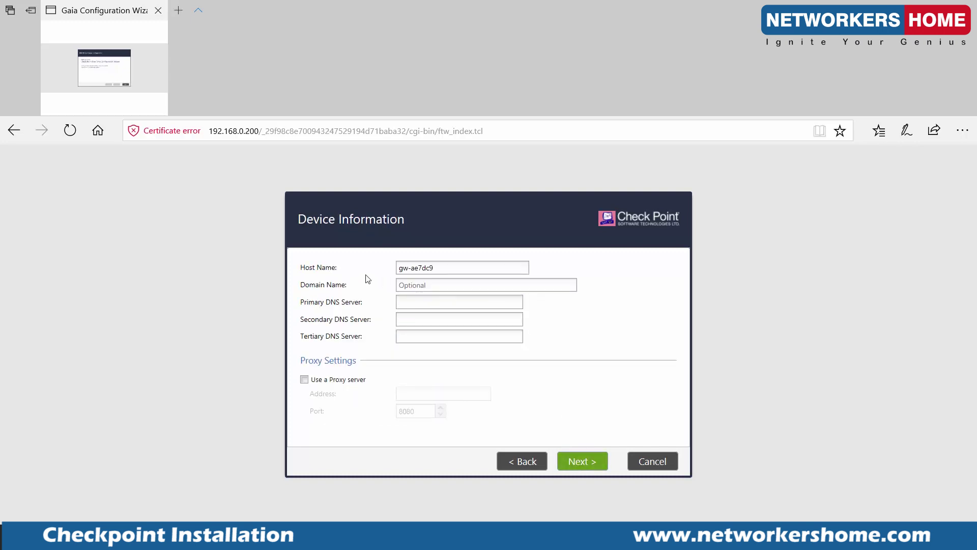
Change the host name from gw-ae7dc9 to r80-10 and continue past Date and Time.
{"action": "left_click_drag", "start_coordinate": [466, 272], "coordinate": [353, 262]}
{"action": "type", "text": "r8001"}
{"action": "key", "text": "BackSpace"}
{"action": "key", "text": "BackSpace"}
{"action": "type", "text": "-10"}
{"action": "left_click", "coordinate": [581, 460]}
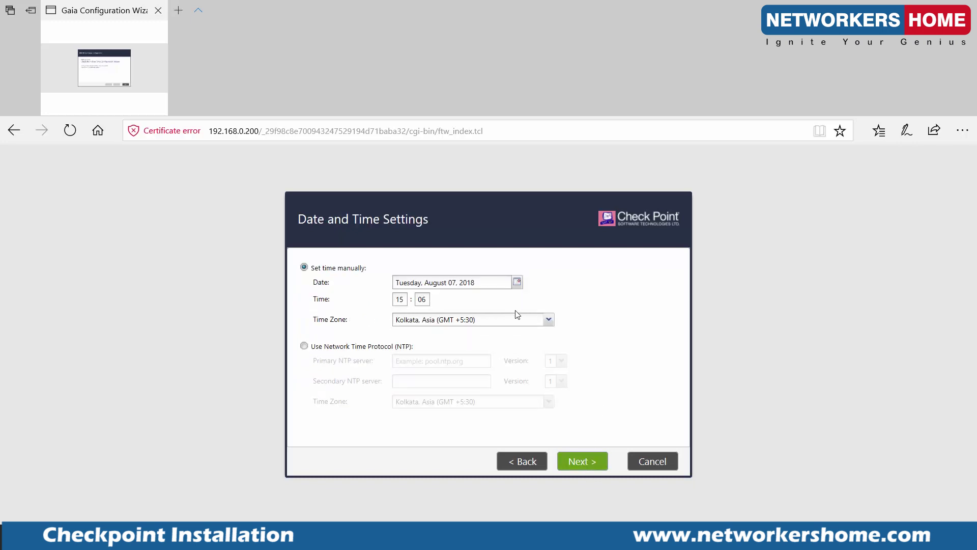
{"action": "left_click", "coordinate": [581, 464]}
{"action": "left_click", "coordinate": [583, 465]}
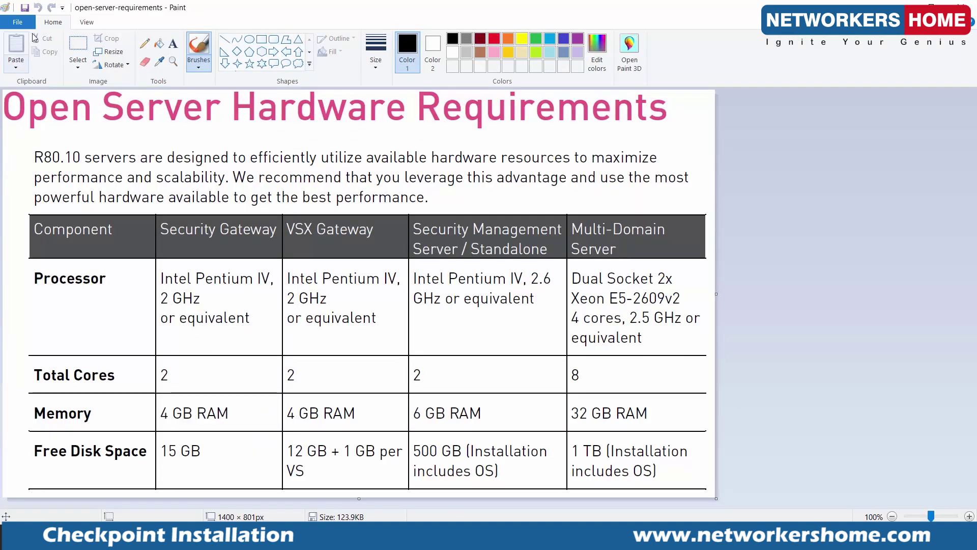
On a new 1734 × 815 px canvas, draw a square and four wide rectangles.
{"action": "left_click", "coordinate": [17, 22]}
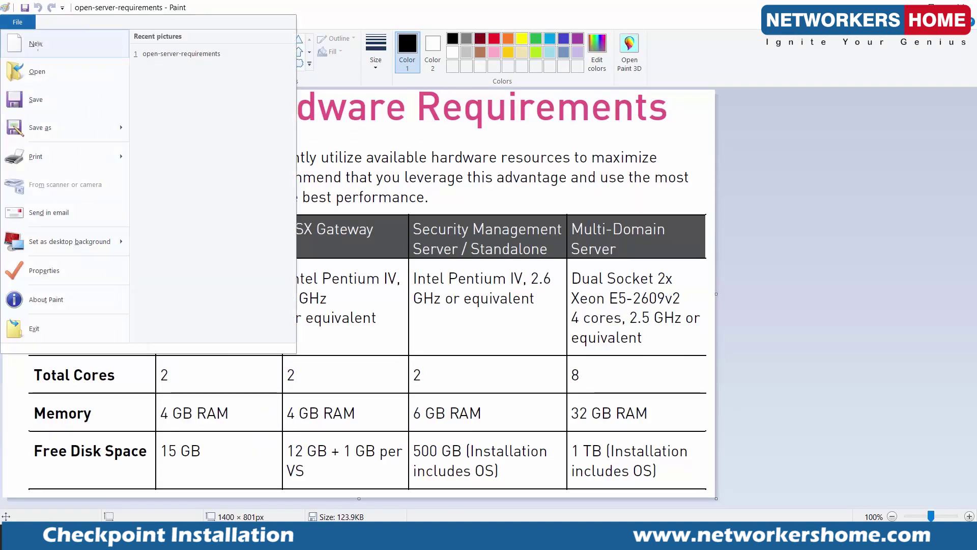
{"action": "left_click", "coordinate": [35, 44]}
{"action": "left_click_drag", "start_coordinate": [591, 421], "coordinate": [885, 505]}
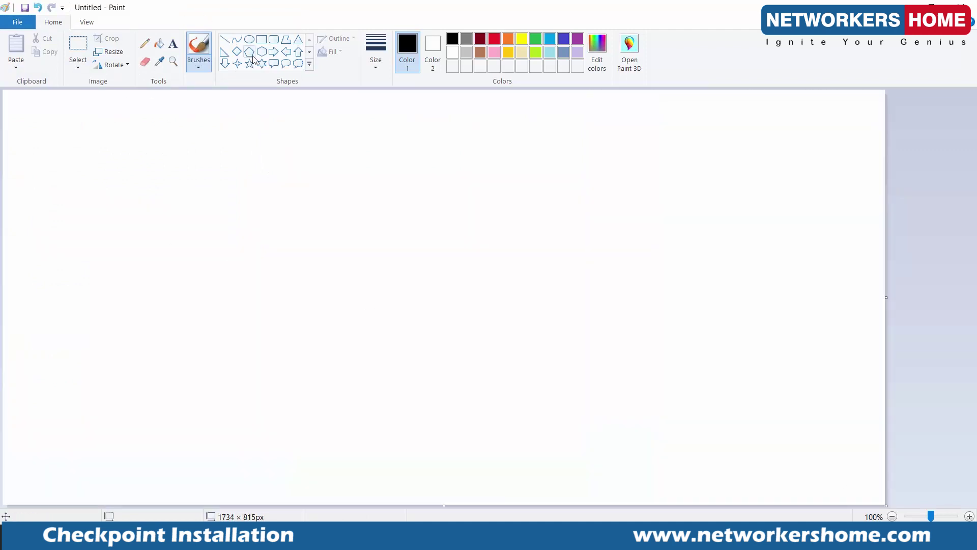
{"action": "left_click", "coordinate": [261, 39]}
{"action": "mouse_move", "coordinate": [158, 189]}
{"action": "left_mouse_down"}
{"action": "mouse_move", "coordinate": [326, 316]}
{"action": "mouse_move", "coordinate": [279, 309]}
{"action": "left_mouse_up"}
{"action": "left_click_drag", "start_coordinate": [441, 179], "coordinate": [613, 222]}
{"action": "left_click_drag", "start_coordinate": [448, 245], "coordinate": [610, 283]}
{"action": "left_click_drag", "start_coordinate": [452, 299], "coordinate": [621, 343]}
{"action": "left_click_drag", "start_coordinate": [453, 362], "coordinate": [622, 403]}
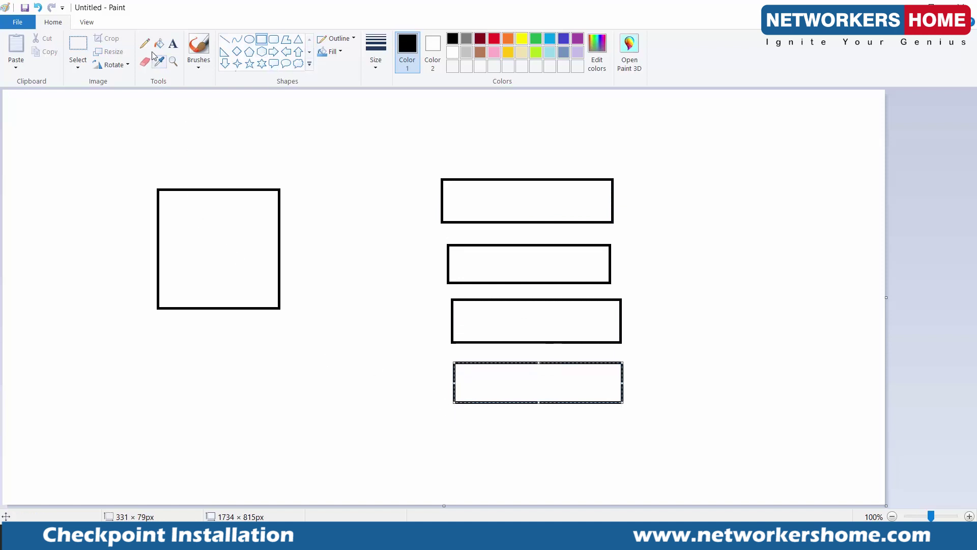
Frame the square and bars, then draw a tall box with one wide and three tall bars.
{"action": "left_click_drag", "start_coordinate": [146, 142], "coordinate": [645, 435]}
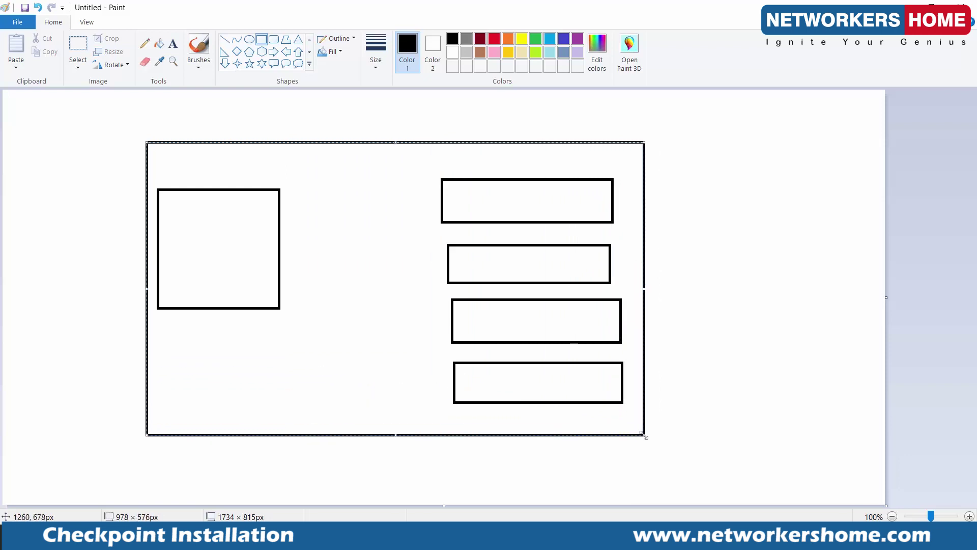
{"action": "left_click", "coordinate": [715, 278]}
{"action": "left_click_drag", "start_coordinate": [659, 138], "coordinate": [865, 436]}
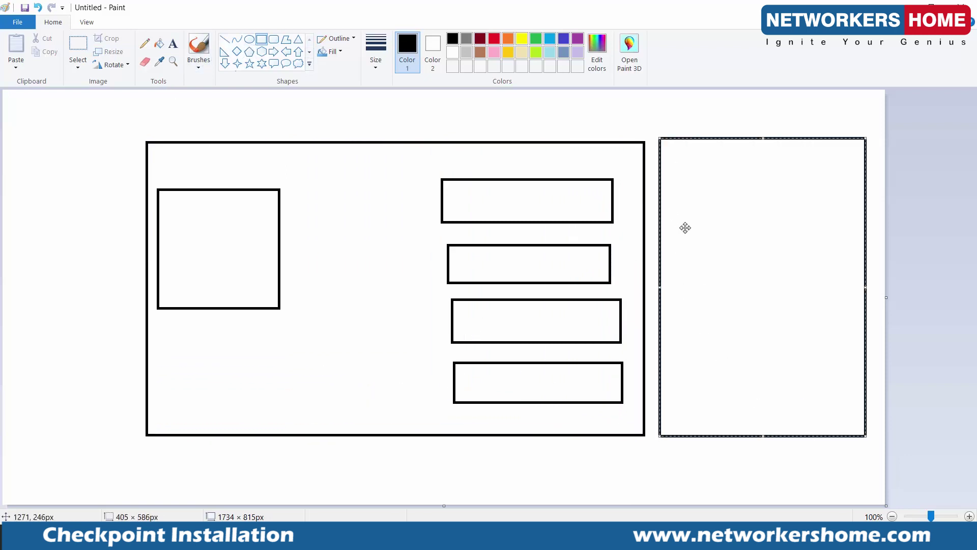
{"action": "left_click", "coordinate": [300, 102]}
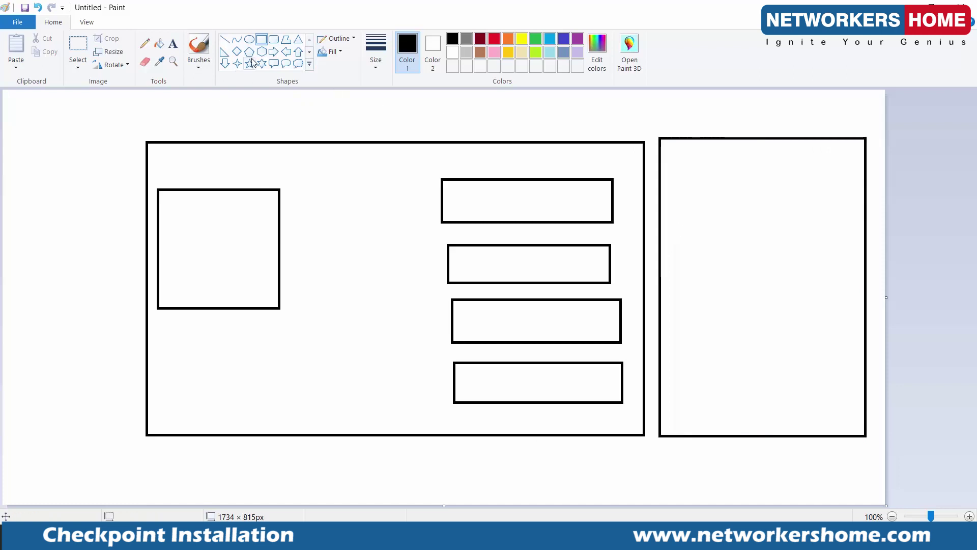
{"action": "left_click", "coordinate": [261, 40]}
{"action": "left_click_drag", "start_coordinate": [689, 168], "coordinate": [823, 217]}
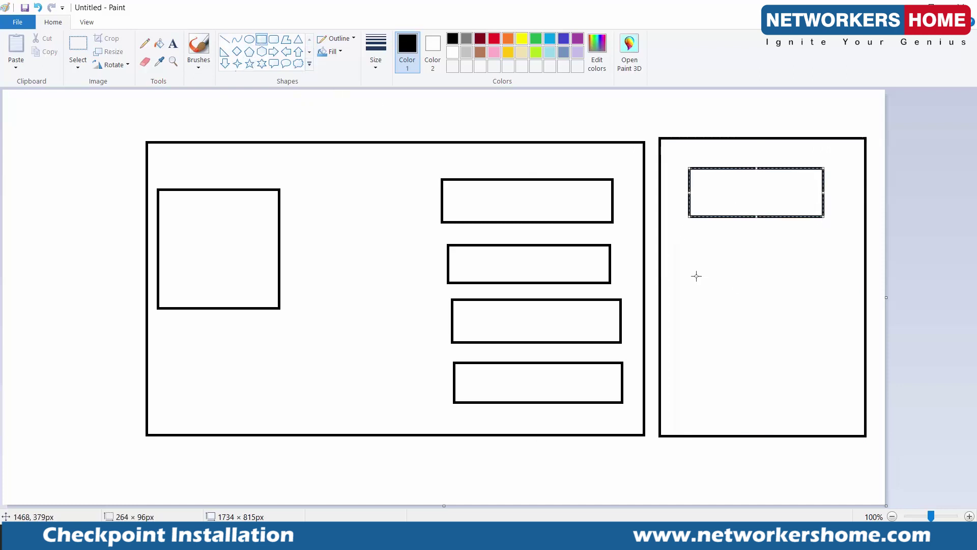
{"action": "left_click_drag", "start_coordinate": [689, 253], "coordinate": [732, 397]}
{"action": "mouse_move", "coordinate": [747, 250]}
{"action": "left_mouse_down"}
{"action": "mouse_move", "coordinate": [757, 344]}
{"action": "mouse_move", "coordinate": [799, 397]}
{"action": "left_mouse_up"}
{"action": "mouse_move", "coordinate": [815, 245]}
{"action": "left_mouse_down"}
{"action": "mouse_move", "coordinate": [829, 336]}
{"action": "mouse_move", "coordinate": [866, 393]}
{"action": "mouse_move", "coordinate": [853, 399]}
{"action": "left_mouse_up"}
{"action": "left_click", "coordinate": [145, 44]}
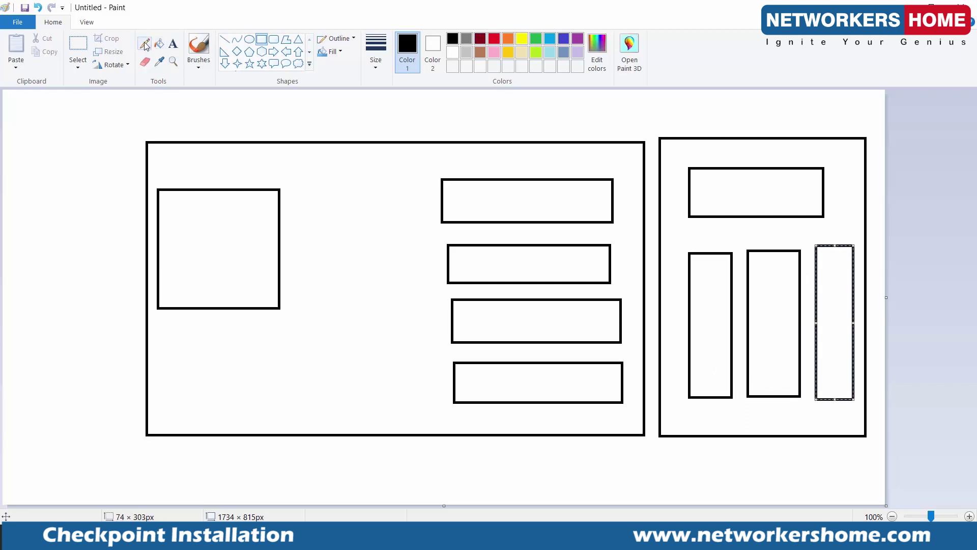
Enclose both boxes in an outer rectangle and add pencil check marks.
{"action": "left_click", "coordinate": [261, 39]}
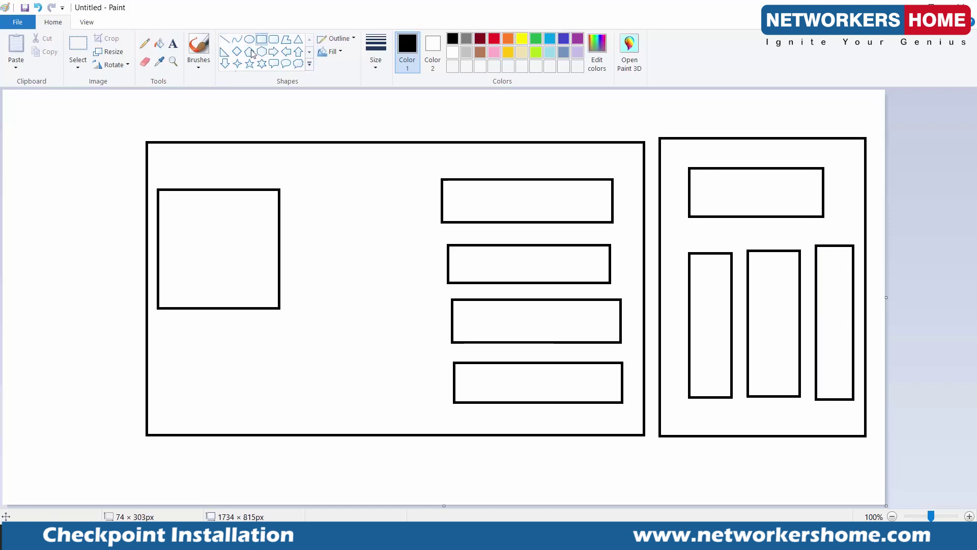
{"action": "left_click_drag", "start_coordinate": [98, 110], "coordinate": [882, 470]}
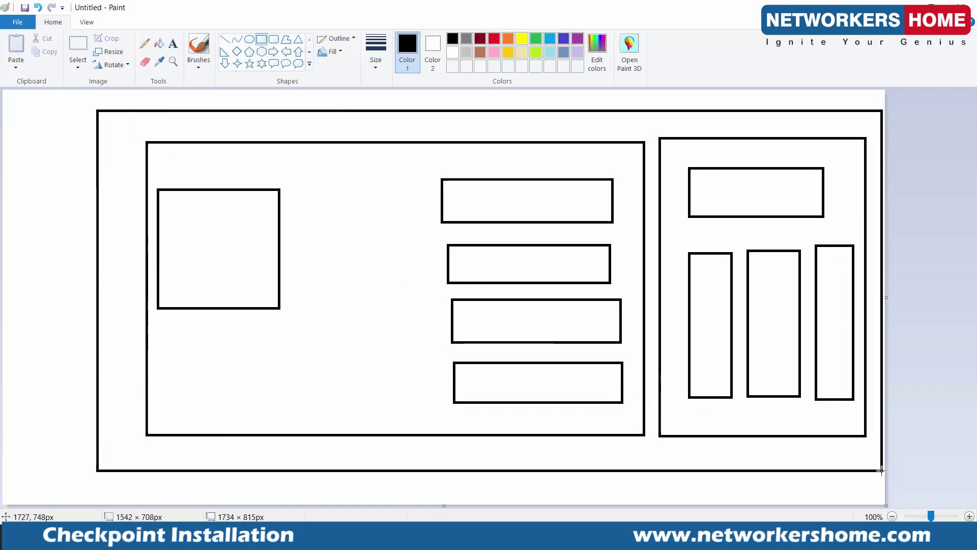
{"action": "left_click", "coordinate": [173, 44]}
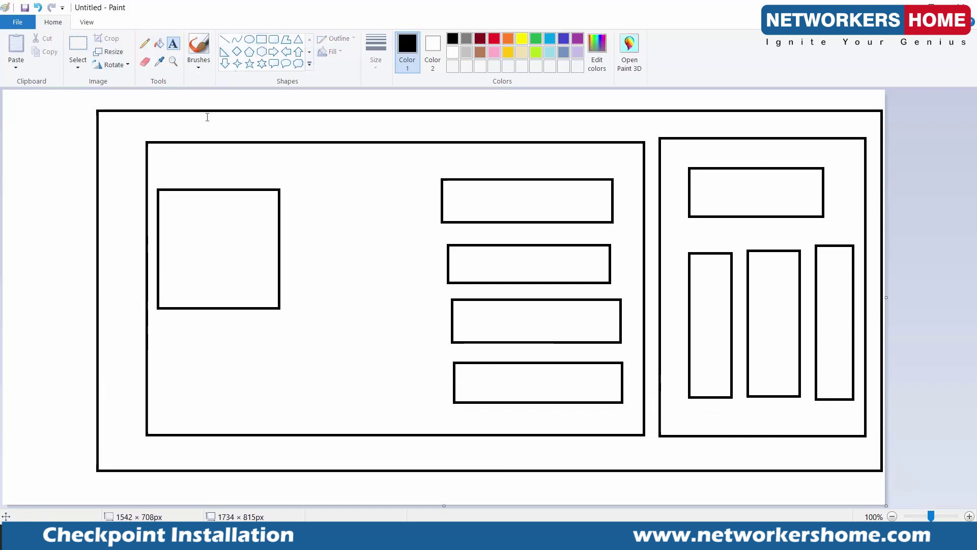
{"action": "left_click", "coordinate": [144, 44]}
{"action": "left_click_drag", "start_coordinate": [330, 291], "coordinate": [391, 263]}
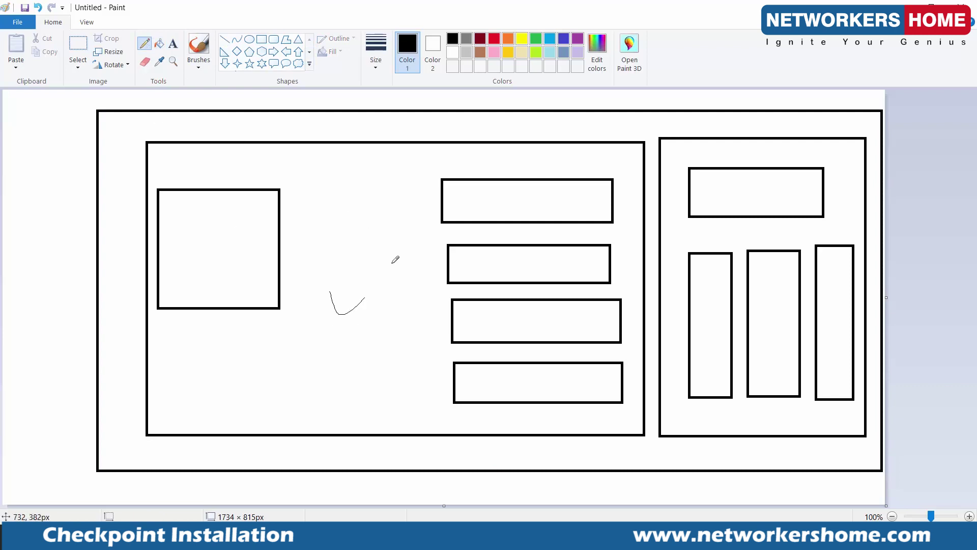
{"action": "left_click_drag", "start_coordinate": [677, 243], "coordinate": [719, 227]}
{"action": "left_click_drag", "start_coordinate": [515, 125], "coordinate": [548, 115]}
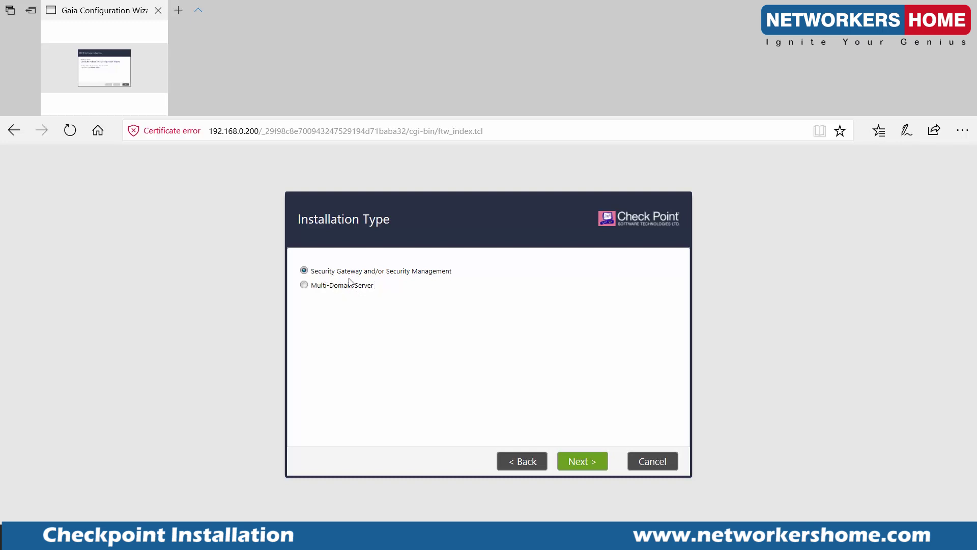
On Products, toggle Security Gateway off and on, leaving both products and Primary management selected.
{"action": "left_click", "coordinate": [584, 461]}
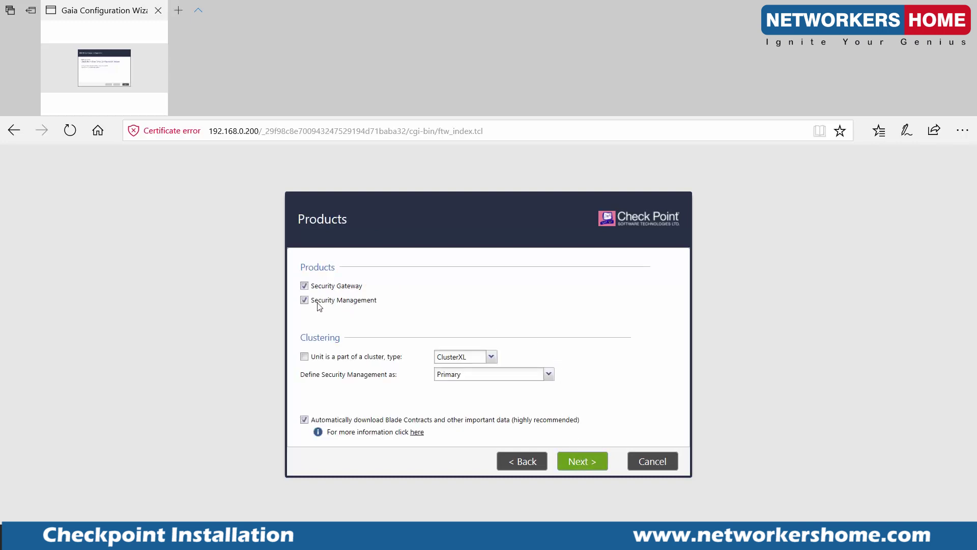
{"action": "left_click", "coordinate": [352, 292]}
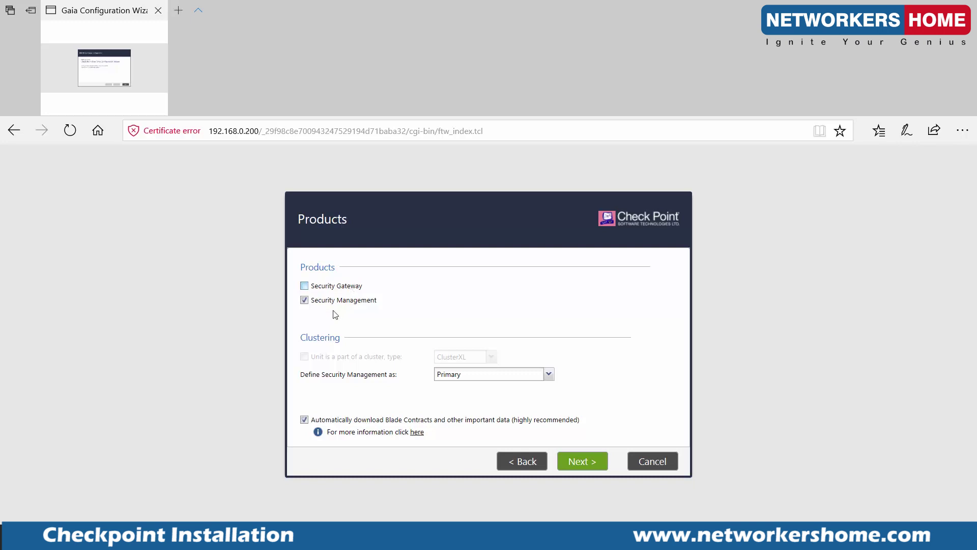
{"action": "left_click", "coordinate": [342, 288]}
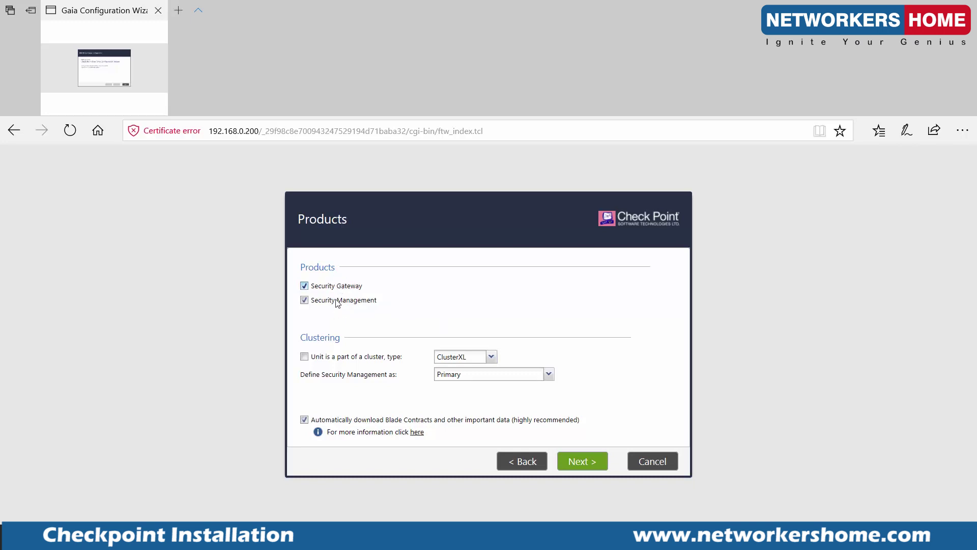
{"action": "left_click", "coordinate": [346, 288]}
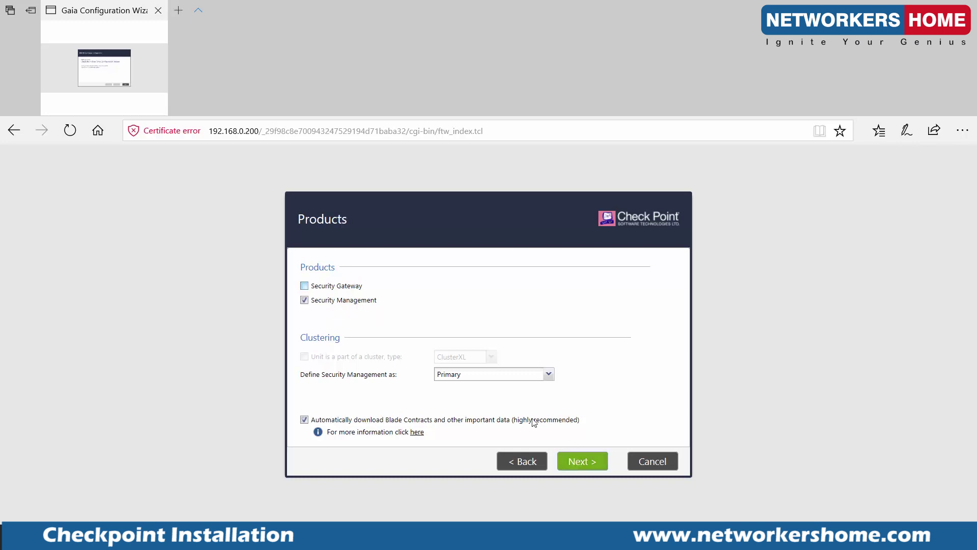
{"action": "left_click", "coordinate": [304, 286]}
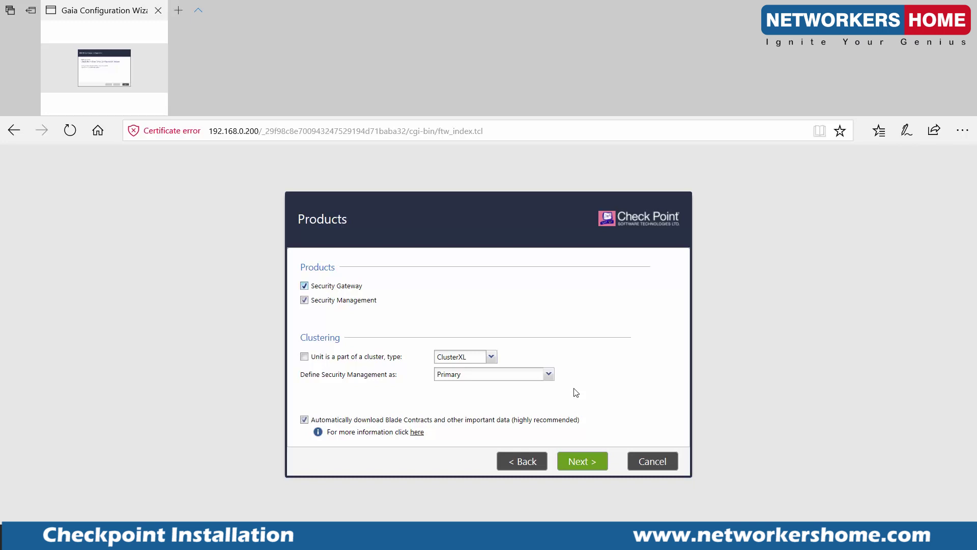
Turn Blade Contracts download off, decline the alert, re-enable it and continue to Administrator.
{"action": "left_click", "coordinate": [304, 419]}
{"action": "left_click", "coordinate": [575, 463]}
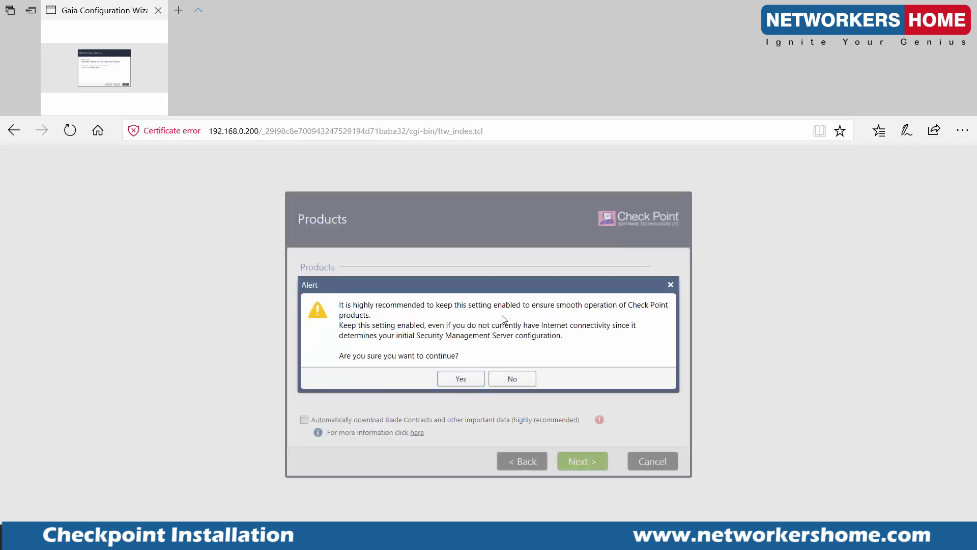
{"action": "left_click", "coordinate": [512, 381]}
{"action": "left_click", "coordinate": [304, 420]}
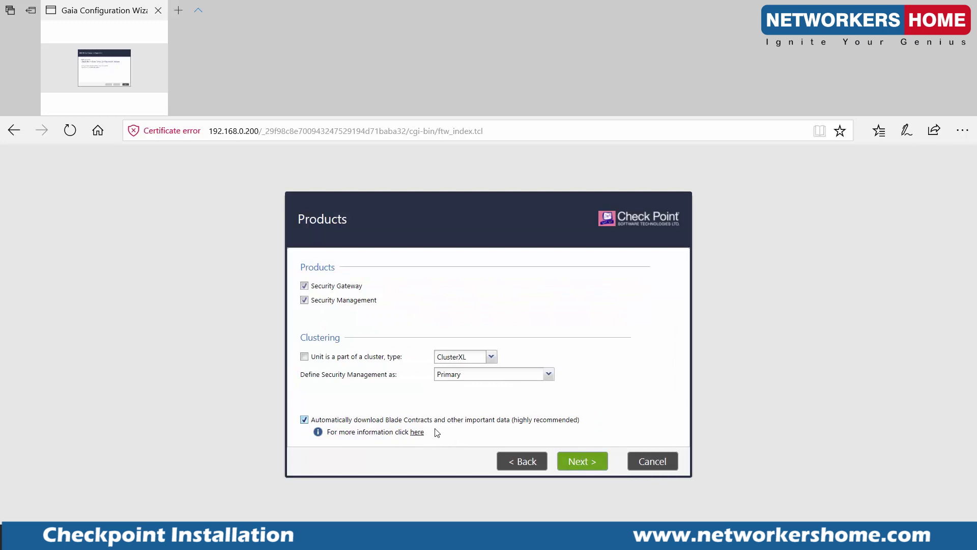
{"action": "left_click", "coordinate": [589, 463]}
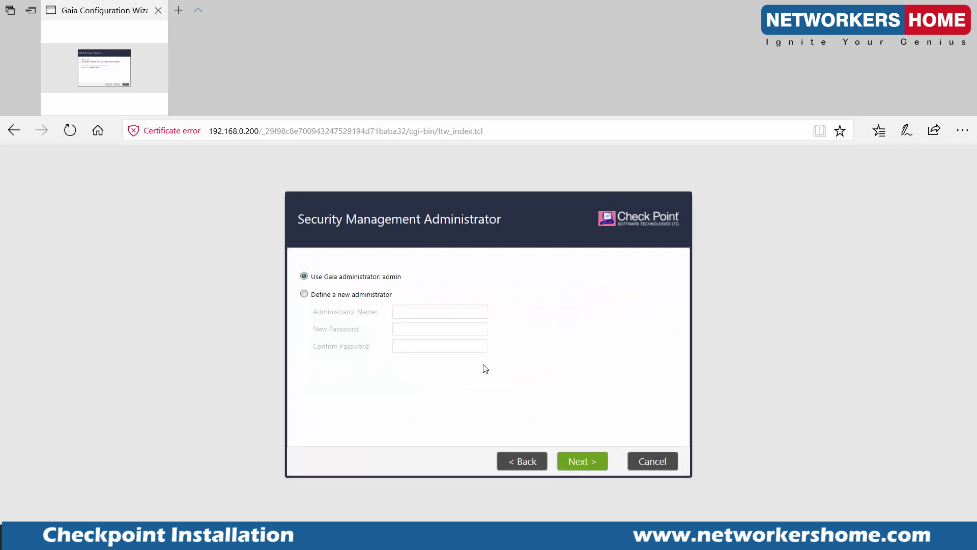
Keep the Gaia admin and any-IP GUI client access, then finish and confirm configuration.
{"action": "left_click", "coordinate": [578, 462]}
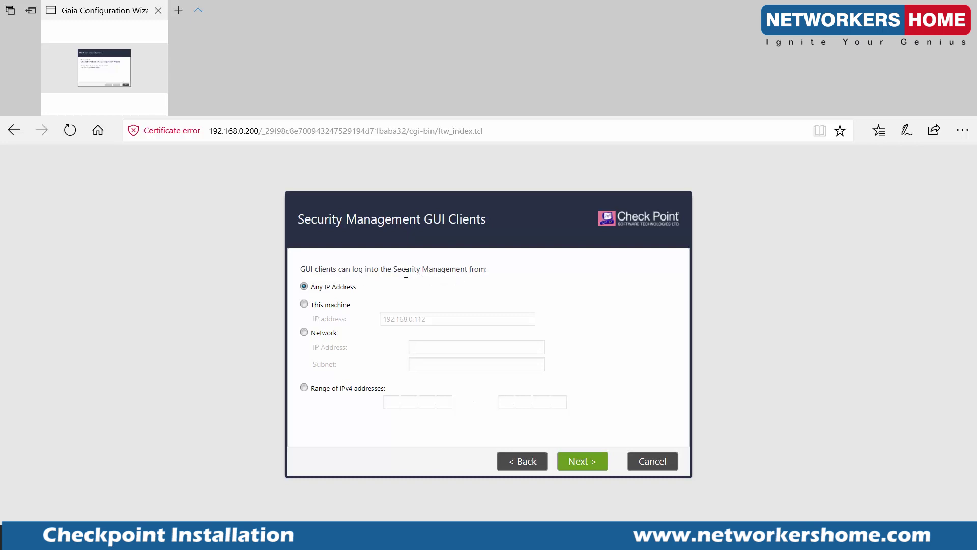
{"action": "left_click_drag", "start_coordinate": [394, 269], "coordinate": [467, 270]}
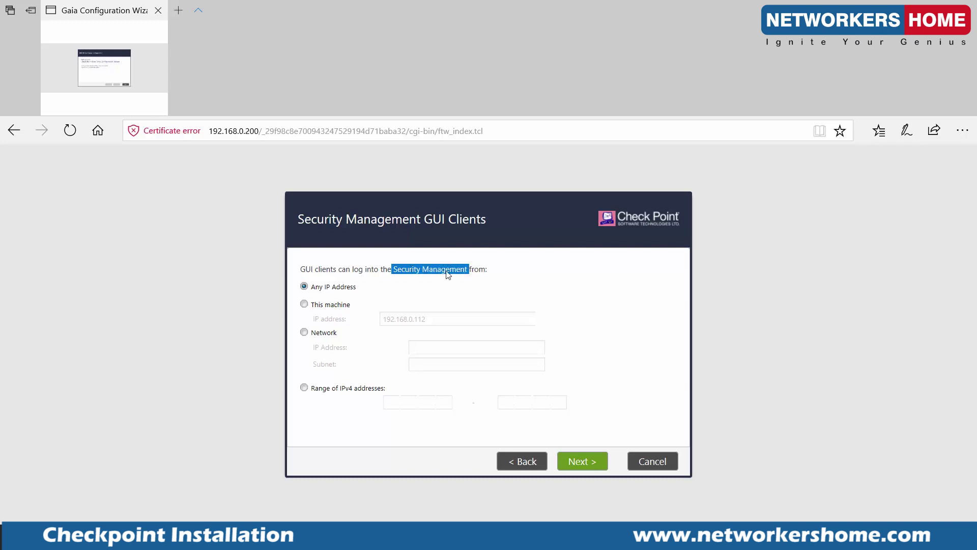
{"action": "left_click", "coordinate": [413, 293]}
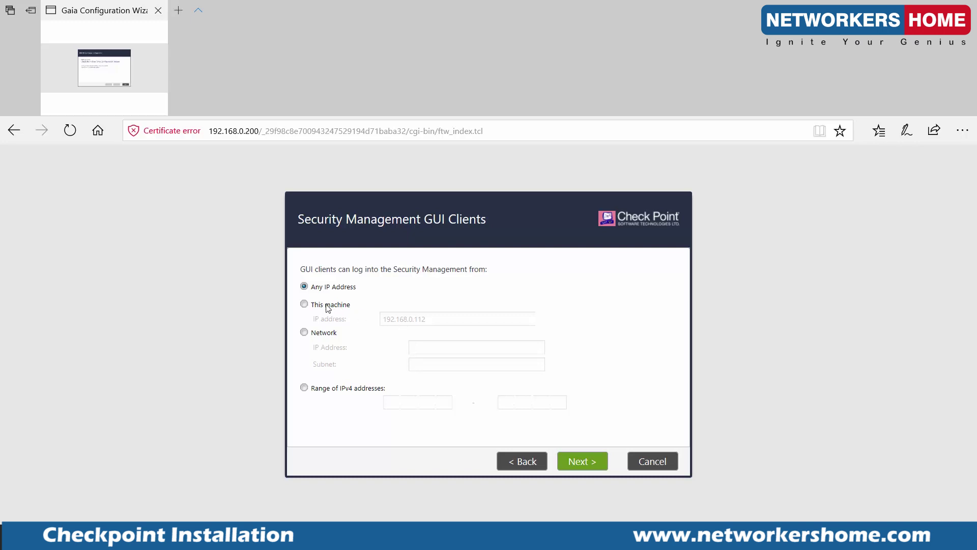
{"action": "left_click", "coordinate": [579, 460]}
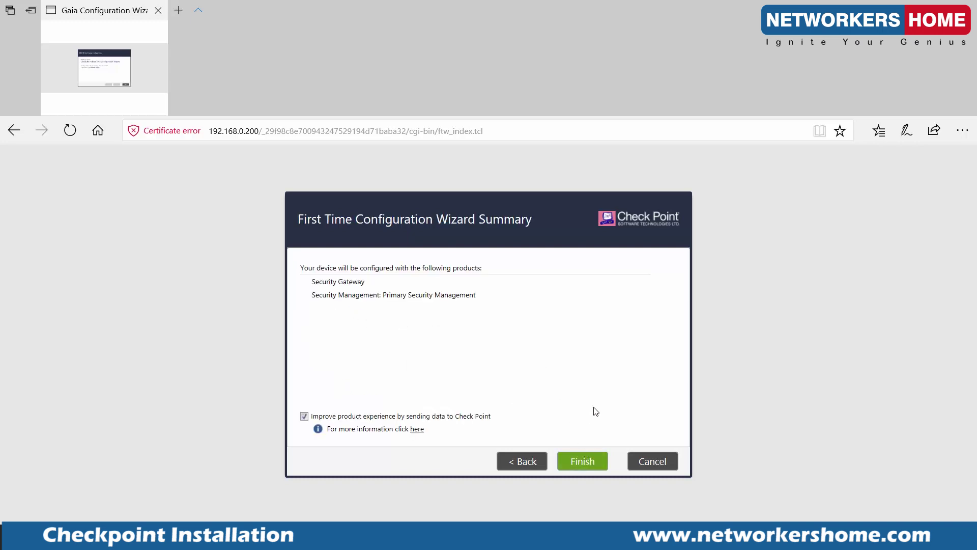
{"action": "left_click", "coordinate": [583, 462]}
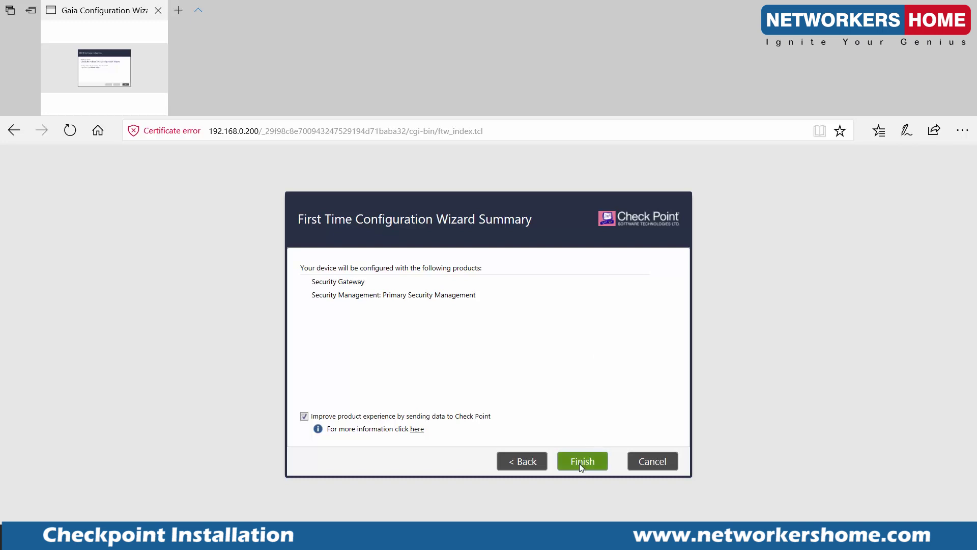
{"action": "left_click", "coordinate": [463, 366]}
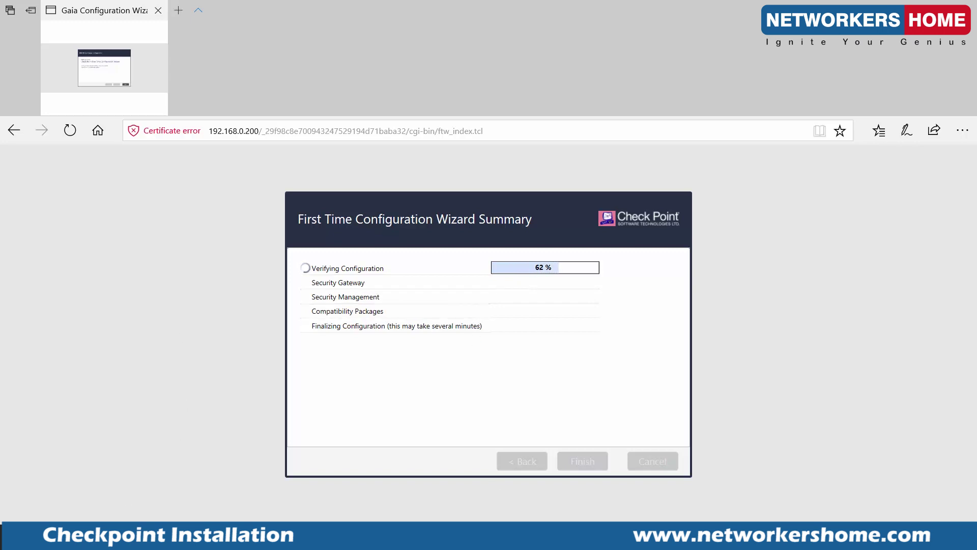
Launch Notepad and set the font to Constantia Bold 36.
{"action": "key", "text": "super+s"}
{"action": "type", "text": "notepad"}
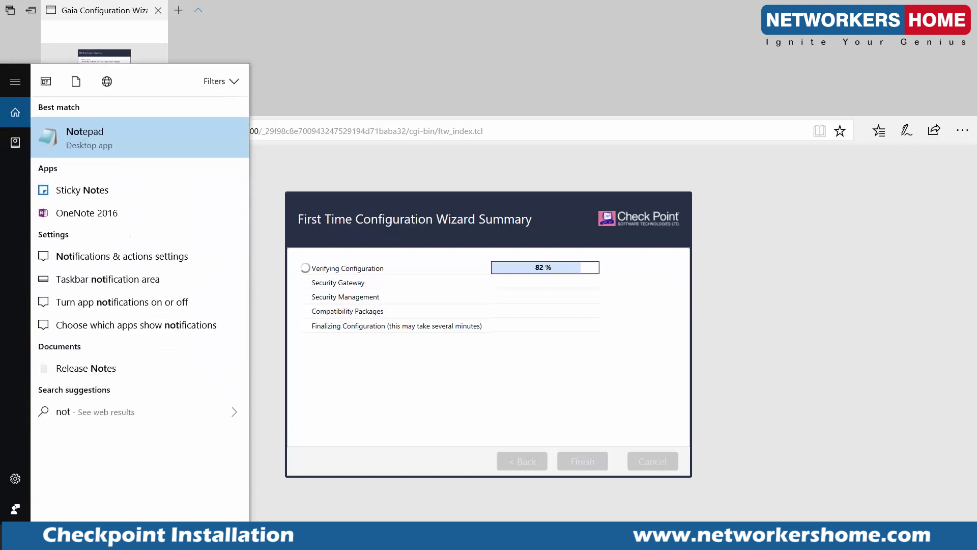
{"action": "key", "text": "Return"}
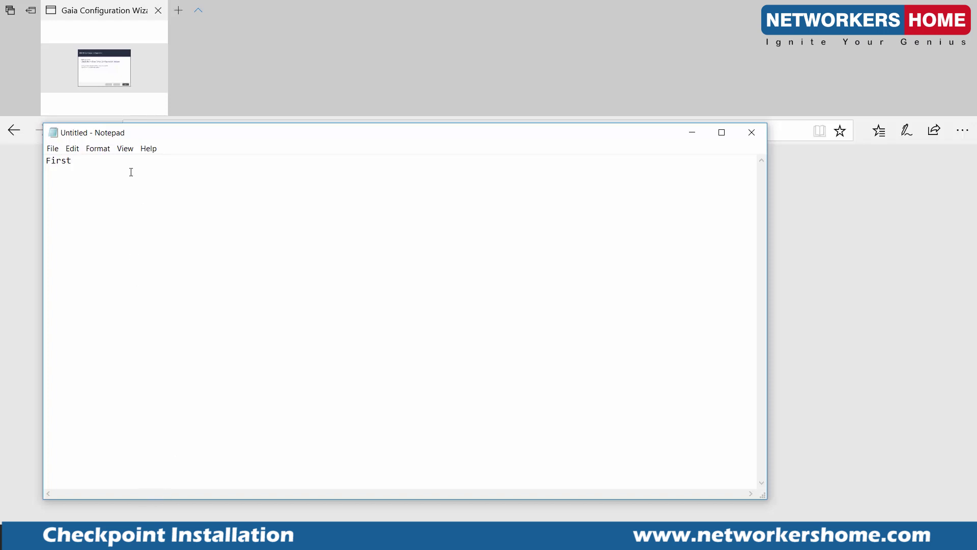
{"action": "key", "text": "ctrl+a"}
{"action": "left_click", "coordinate": [97, 148]}
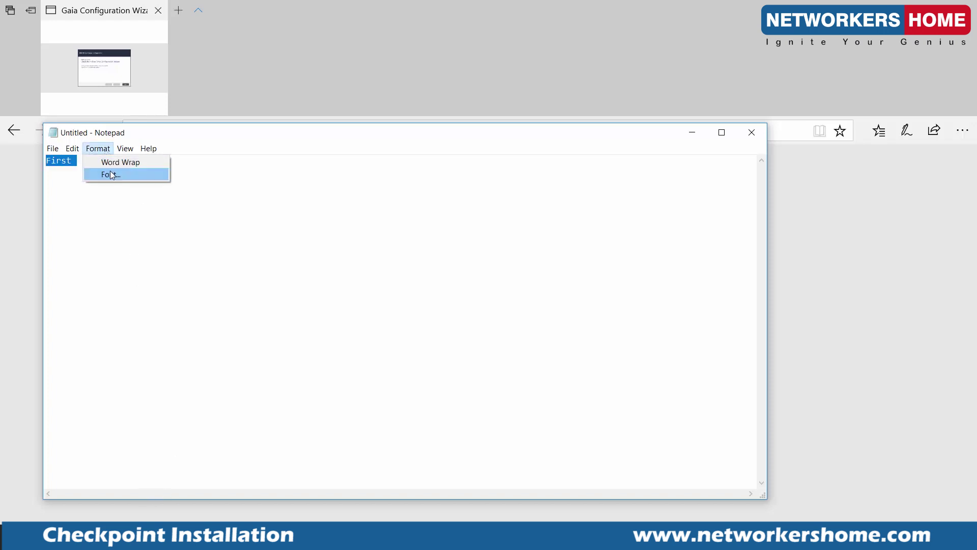
{"action": "left_click", "coordinate": [111, 175]}
{"action": "left_click", "coordinate": [110, 271]}
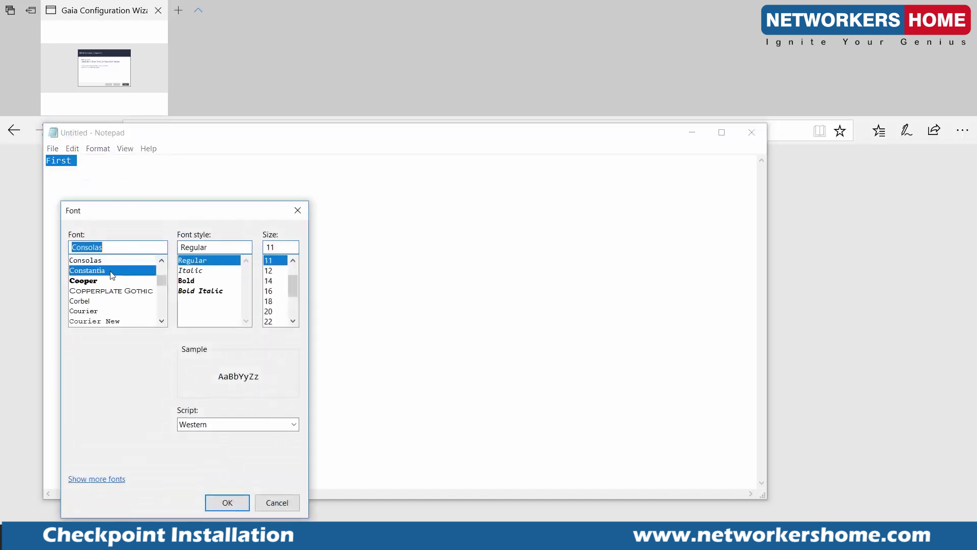
{"action": "left_click", "coordinate": [194, 281]}
{"action": "left_click", "coordinate": [269, 321]}
{"action": "left_click_drag", "start_coordinate": [293, 289], "coordinate": [293, 309]}
{"action": "left_click", "coordinate": [268, 301]}
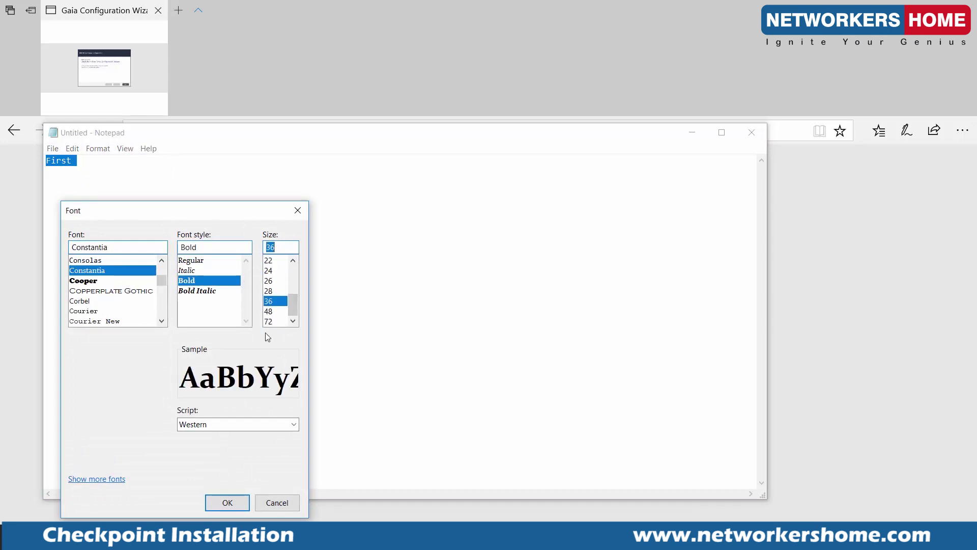
{"action": "left_click", "coordinate": [230, 501]}
Type "First step -GAIA (OS) R80.10" and "SECURITY MANAGEMENT SERVER" on separate lines.
{"action": "left_click", "coordinate": [221, 206]}
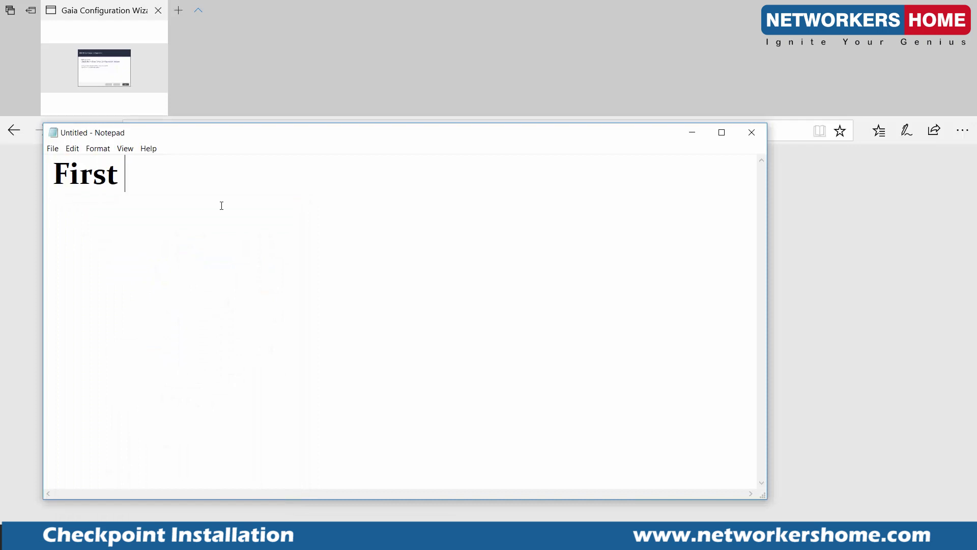
{"action": "type", "text": "set"}
{"action": "key", "text": "BackSpace"}
{"action": "key", "text": "BackSpace"}
{"action": "type", "text": "tep "}
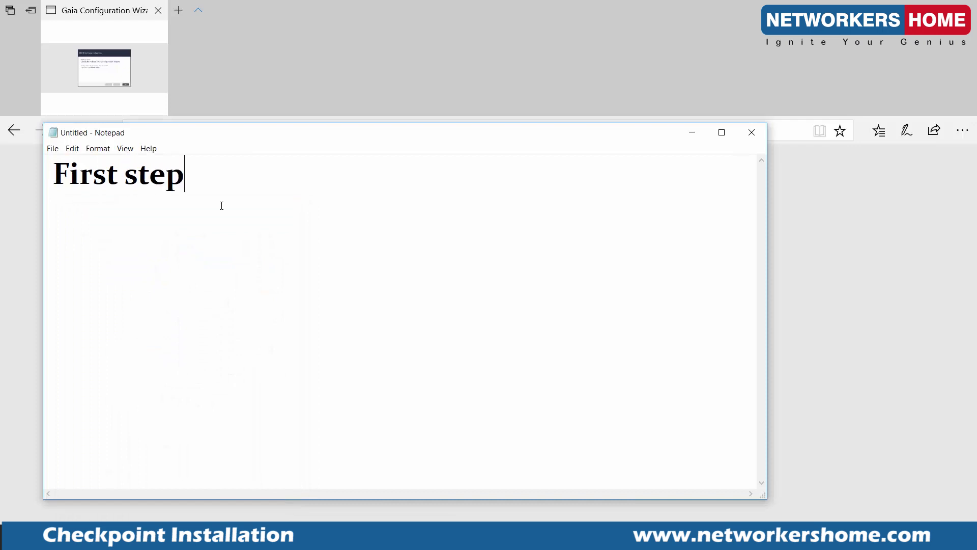
{"action": "type", "text": "-GAIA "}
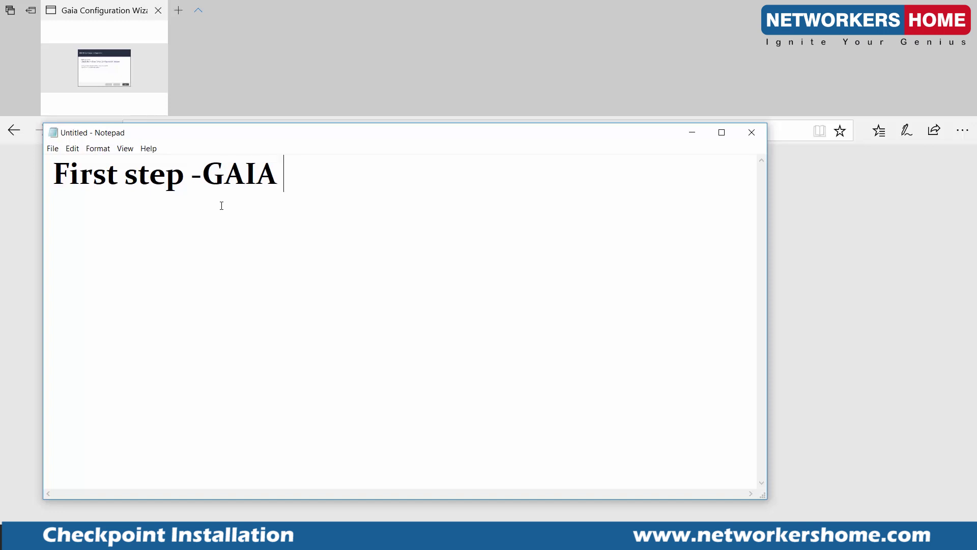
{"action": "type", "text": "(OS) R"}
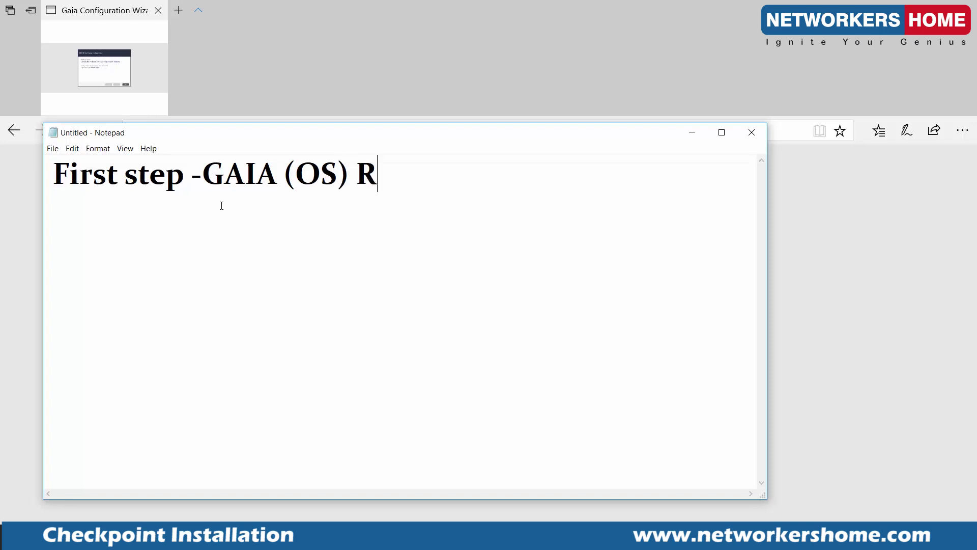
{"action": "type", "text": "80.10"}
{"action": "key", "text": "Return"}
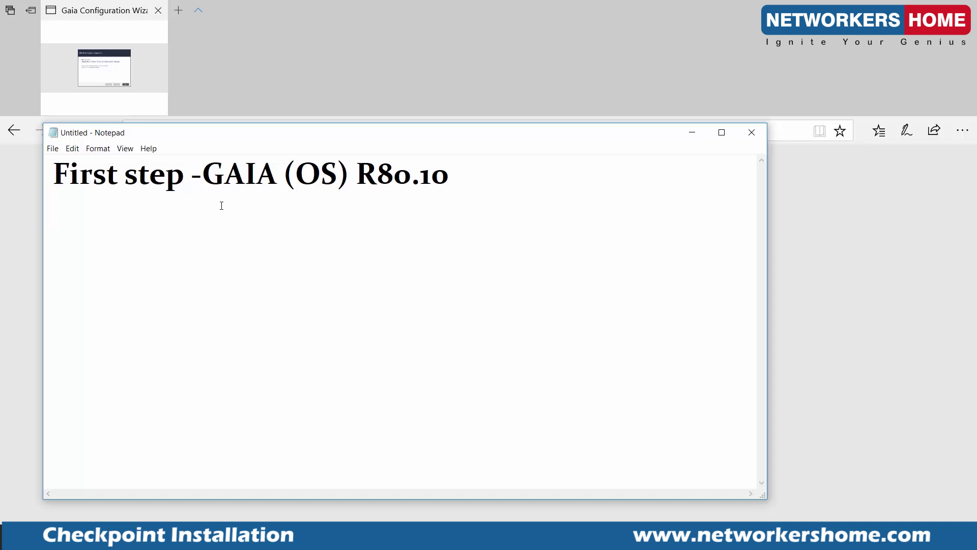
{"action": "type", "text": "SECURITY MAN"}
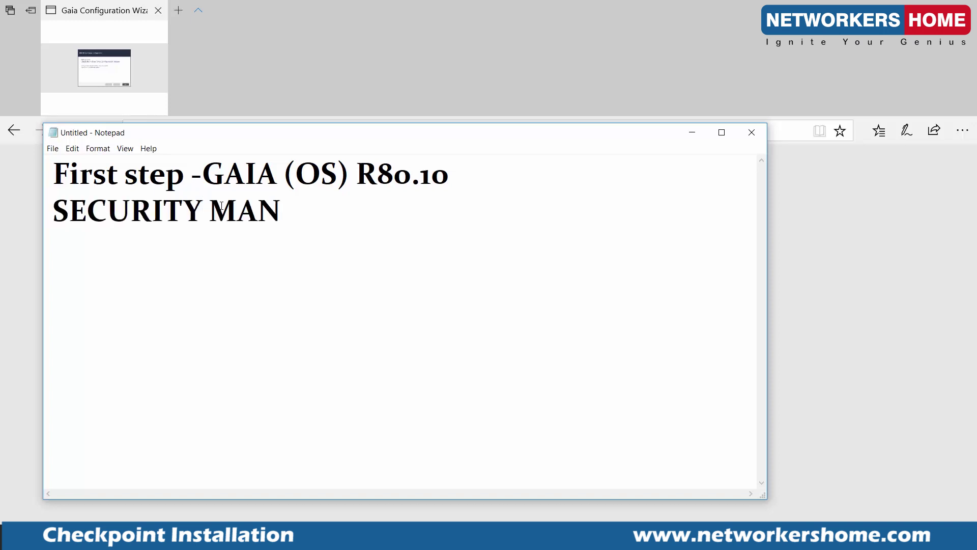
{"action": "type", "text": "AGEE"}
{"action": "key", "text": "BackSpace"}
{"action": "type", "text": "ME"}
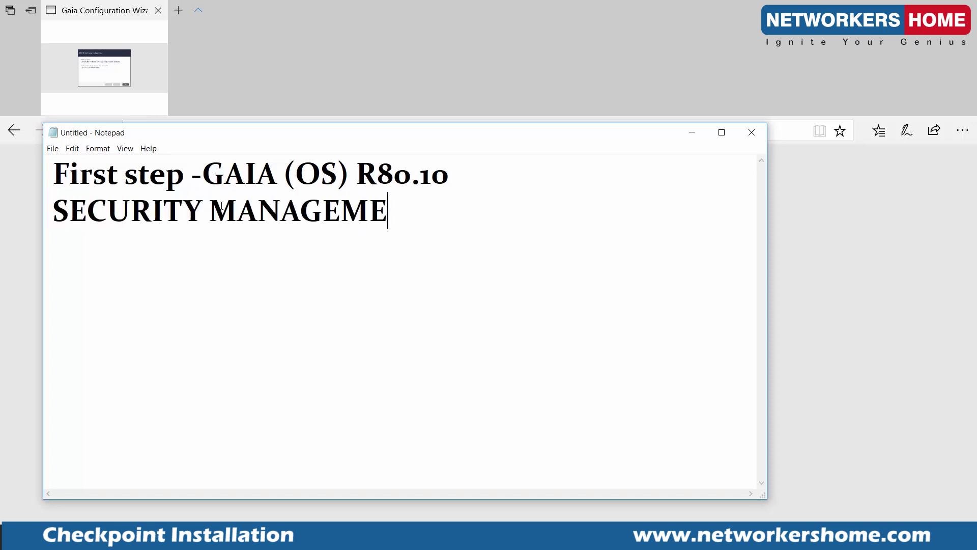
{"action": "type", "text": "NT SERVER"}
{"action": "key", "text": "Return"}
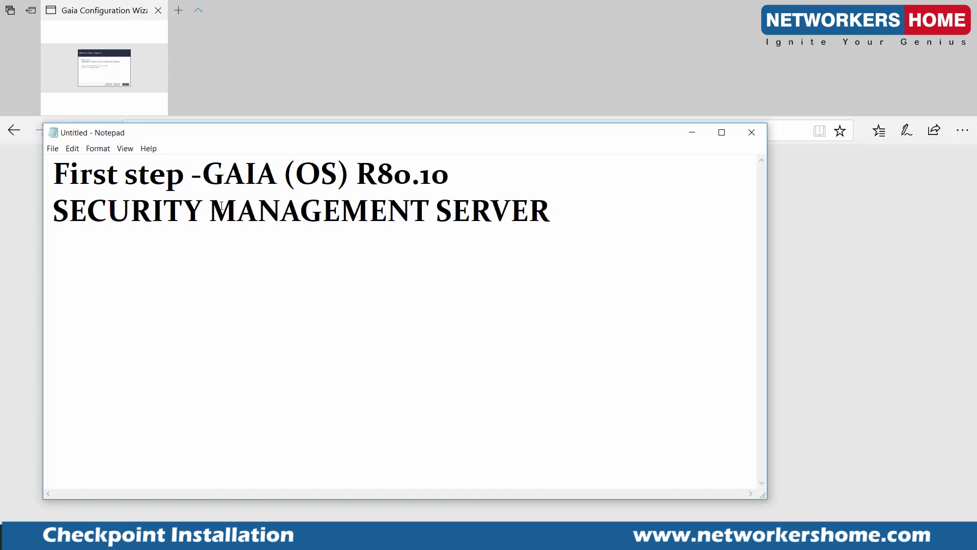